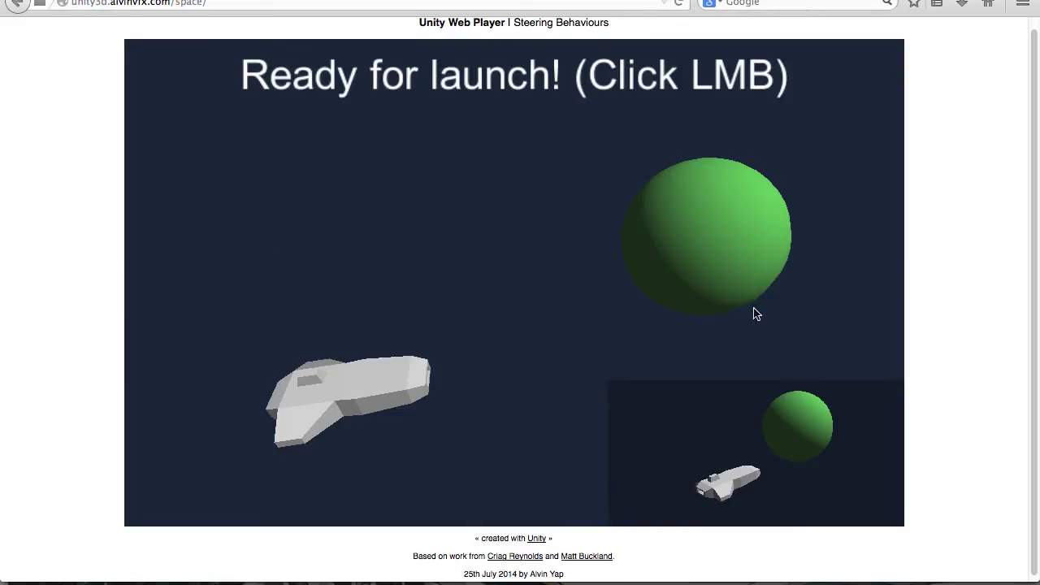
Step: Click inside the web player to send the fighters off the carrier toward the planet
left_click(499, 300)
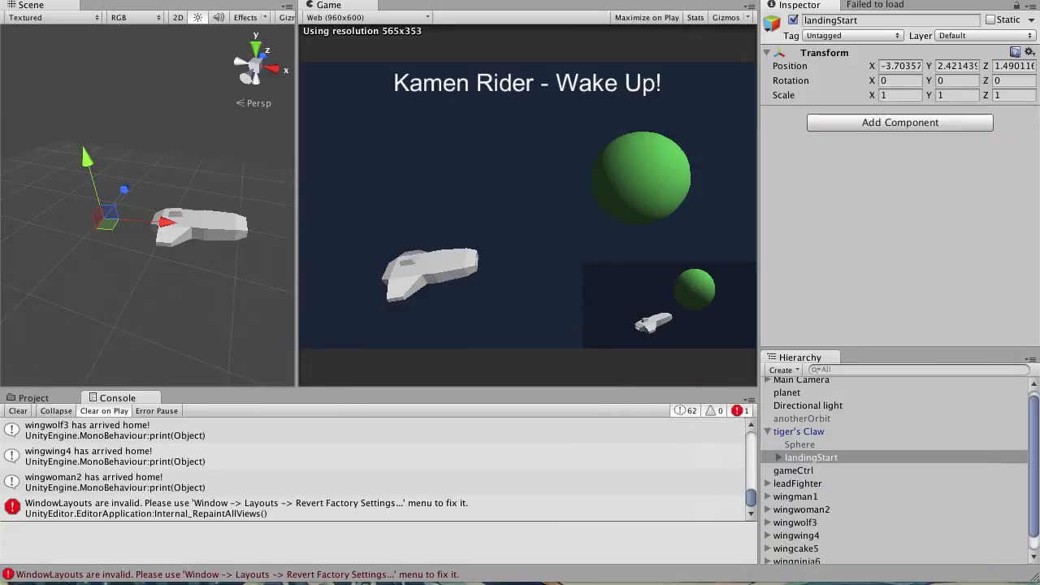
Step: Clear the landingStart selection, turn the Scene camera toward the planet, and inspect the planet and carrier
left_click(196, 287)
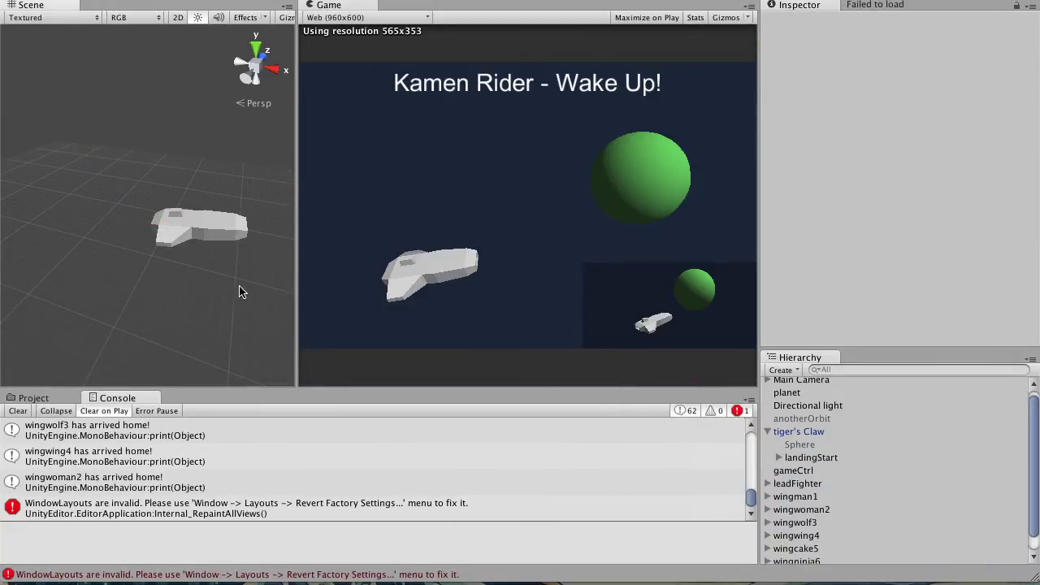
left_click_drag(240, 293, 219, 246, "alt")
left_click(223, 224)
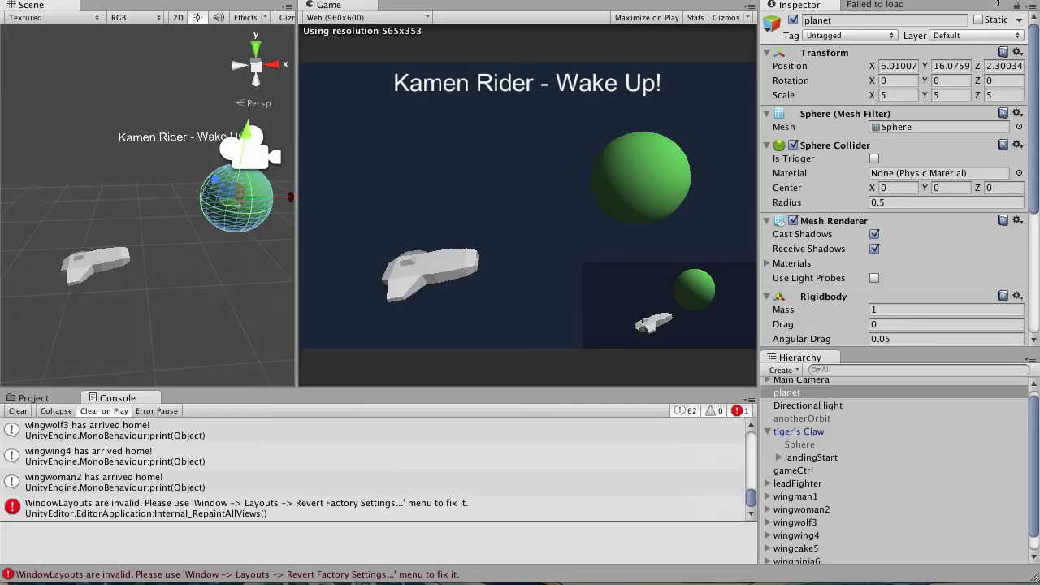
left_click(163, 276)
left_click(135, 270)
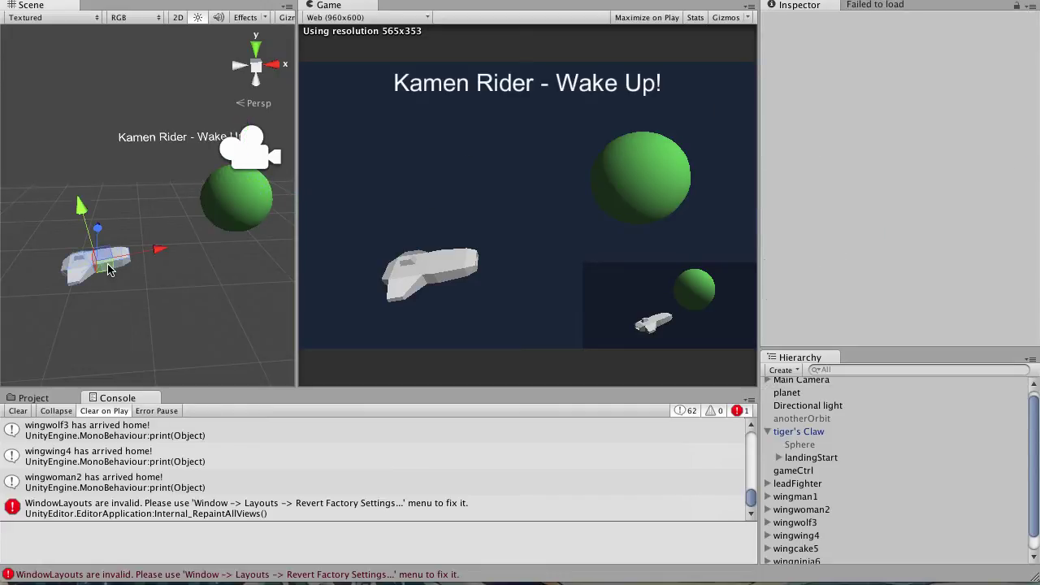
left_click(167, 318)
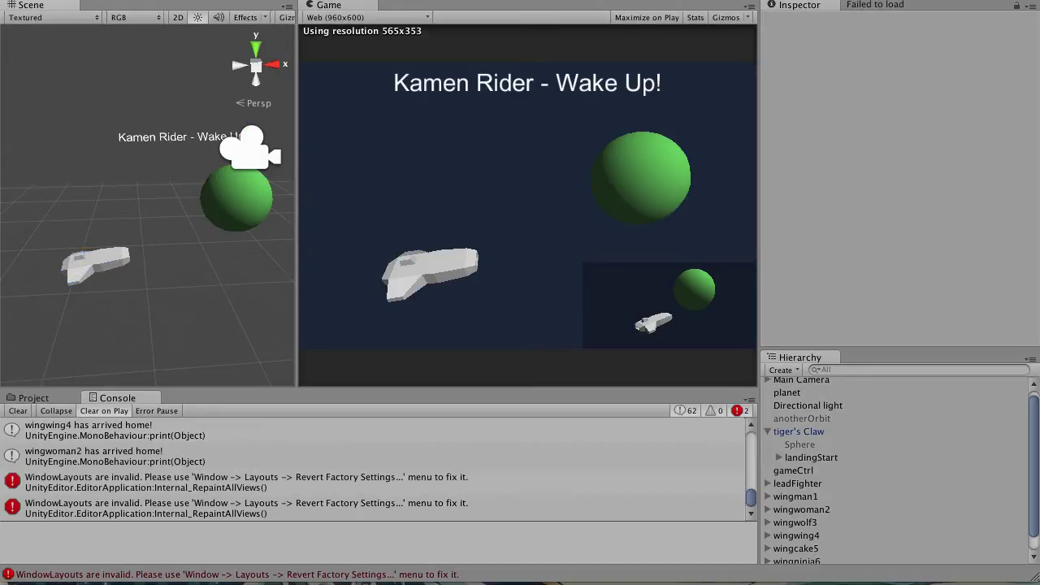
Step: Enter Play mode with Ctrl+P, launch the fighters, and pan and zoom the Scene view toward them
key("ctrl+p")
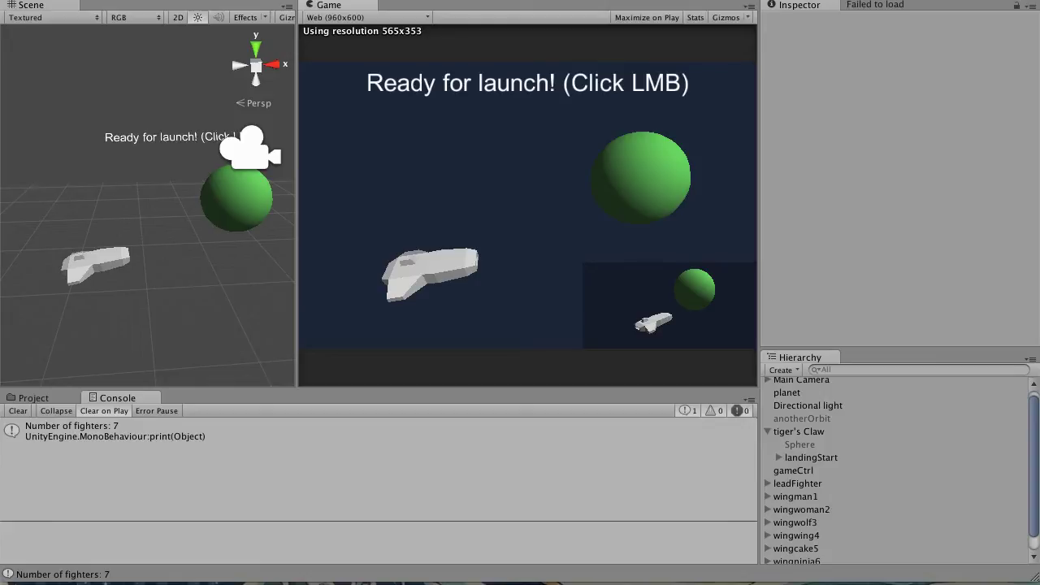
left_click(507, 186)
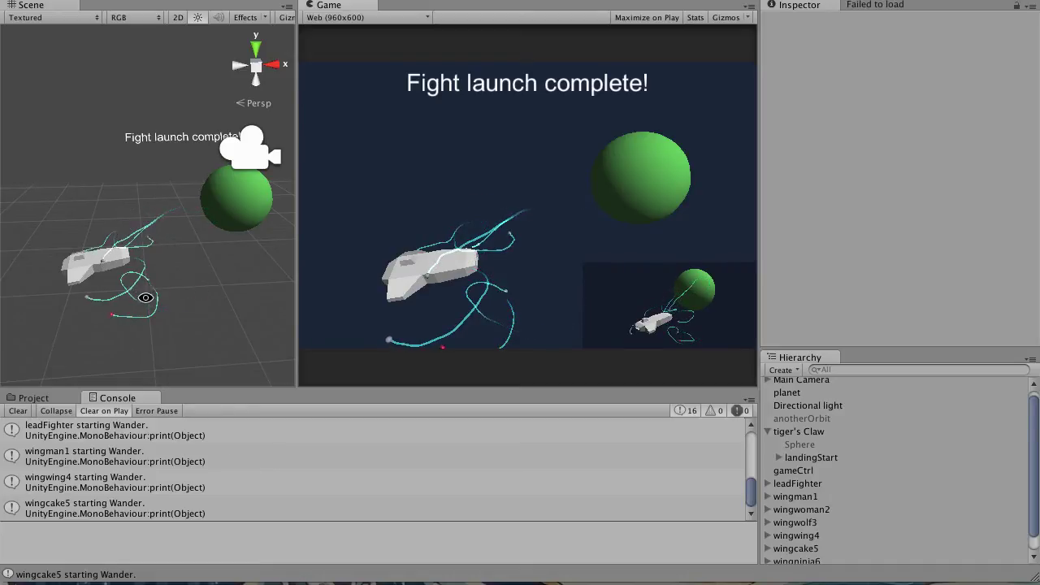
middle_click_drag(134, 289, 175, 263)
scroll(175, 263, "up", 8)
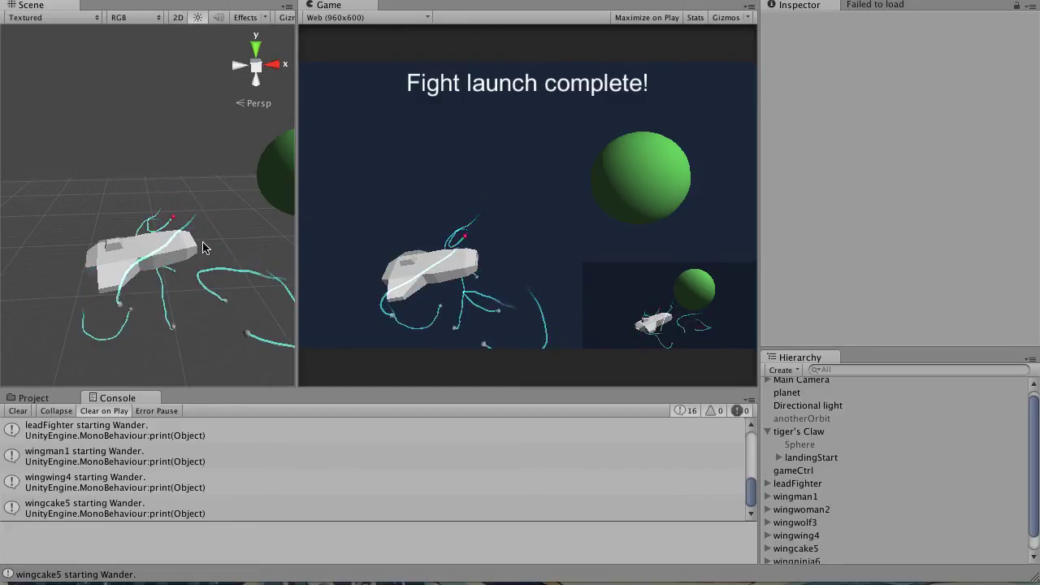
Step: Inspect and deselect the carrier, then drag the Scene/Game splitter right to widen the Scene view
left_click(185, 250)
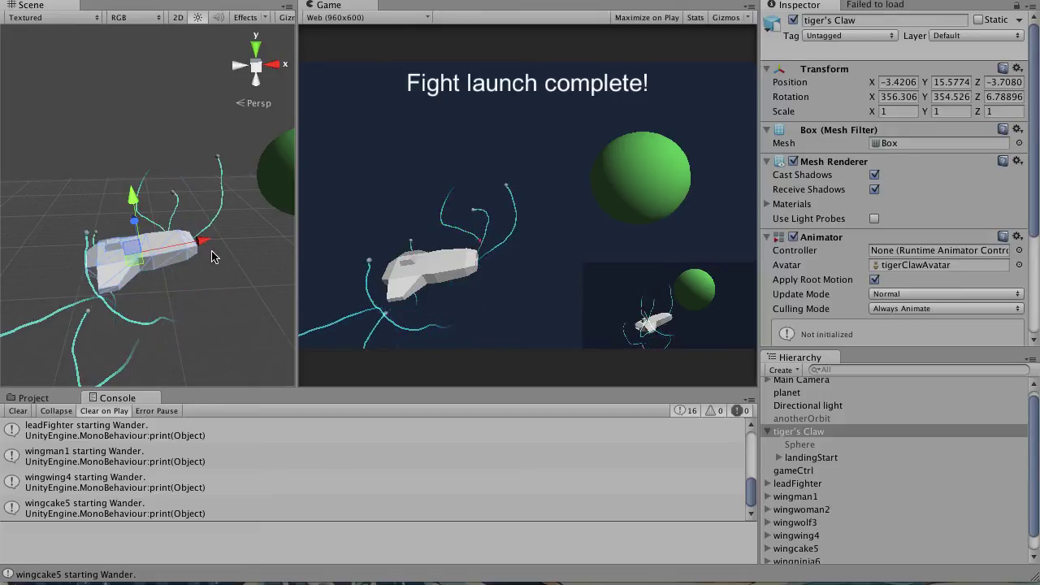
left_click(188, 264)
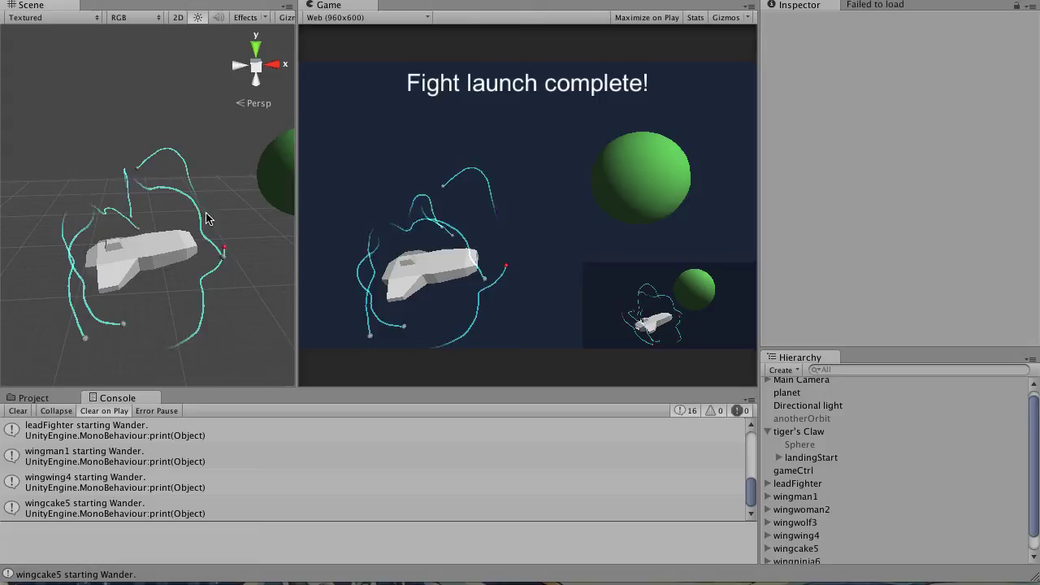
left_click_drag(297, 215, 347, 216)
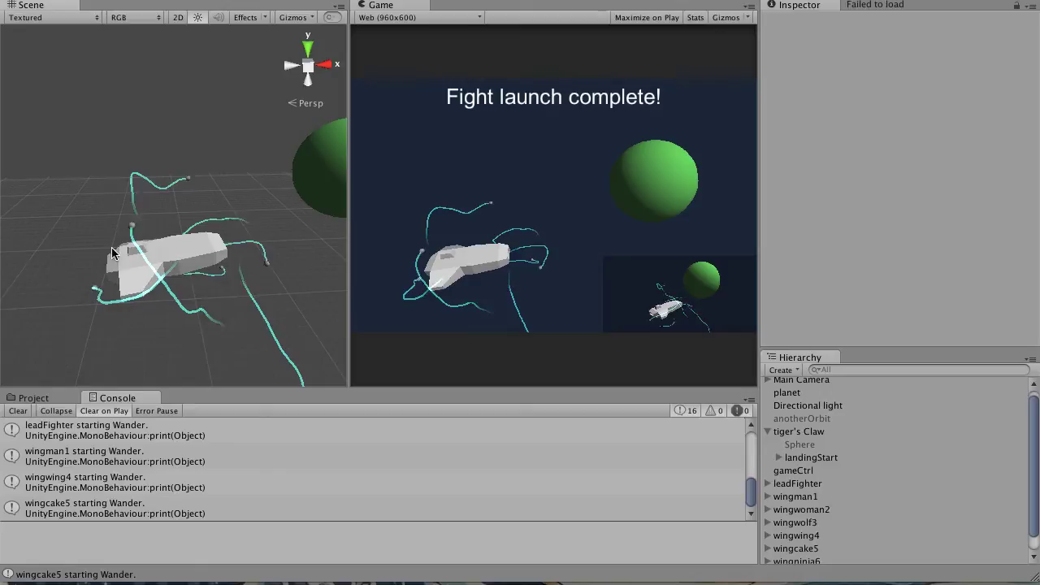
Step: Orbit the Scene camera around the carrier and fighters as they regroup into formation
left_click_drag(203, 309, 56, 293, "alt")
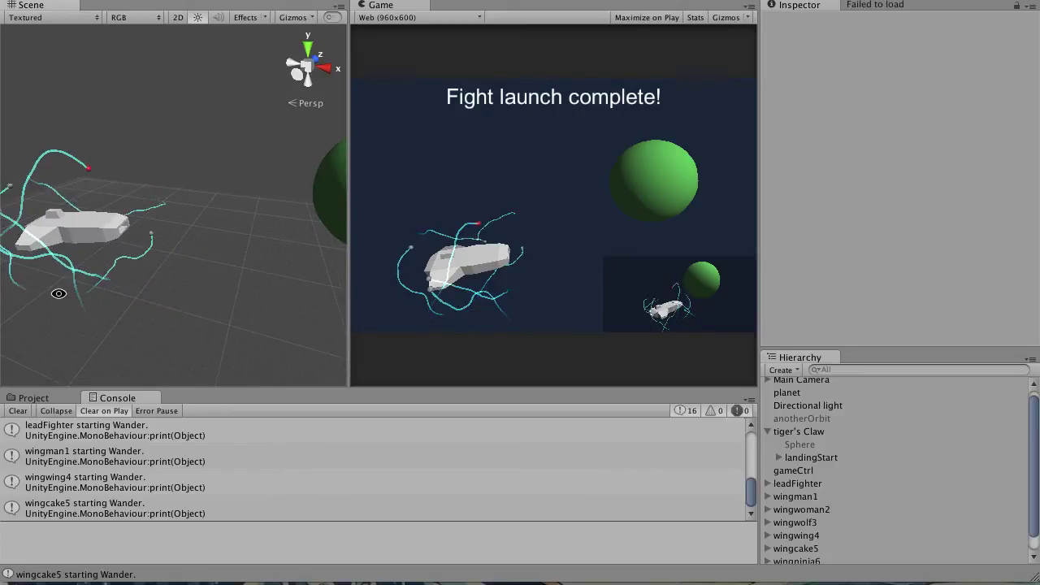
middle_click_drag(56, 292, 228, 243)
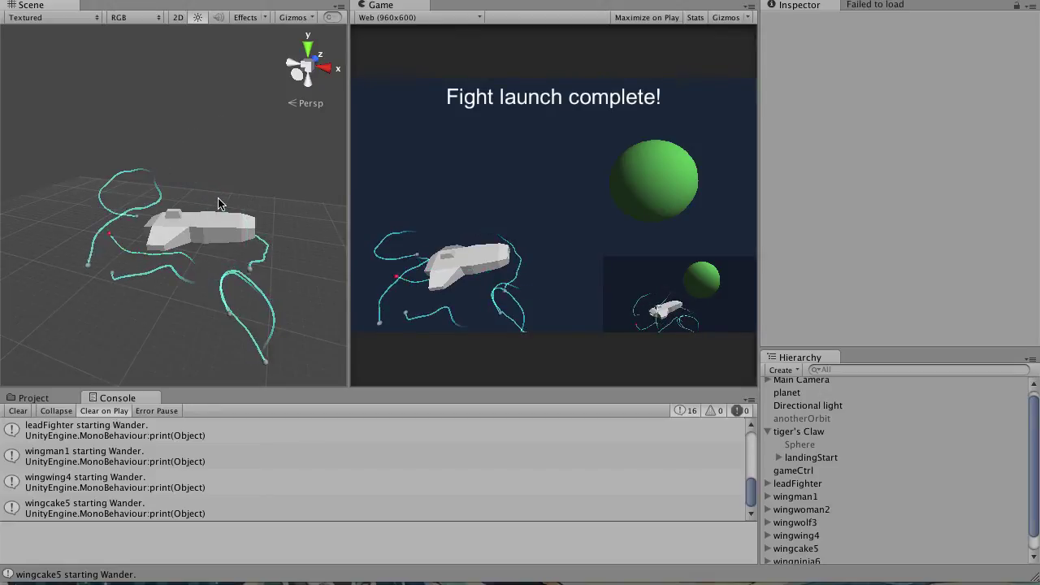
left_click_drag(249, 189, 284, 176, "alt")
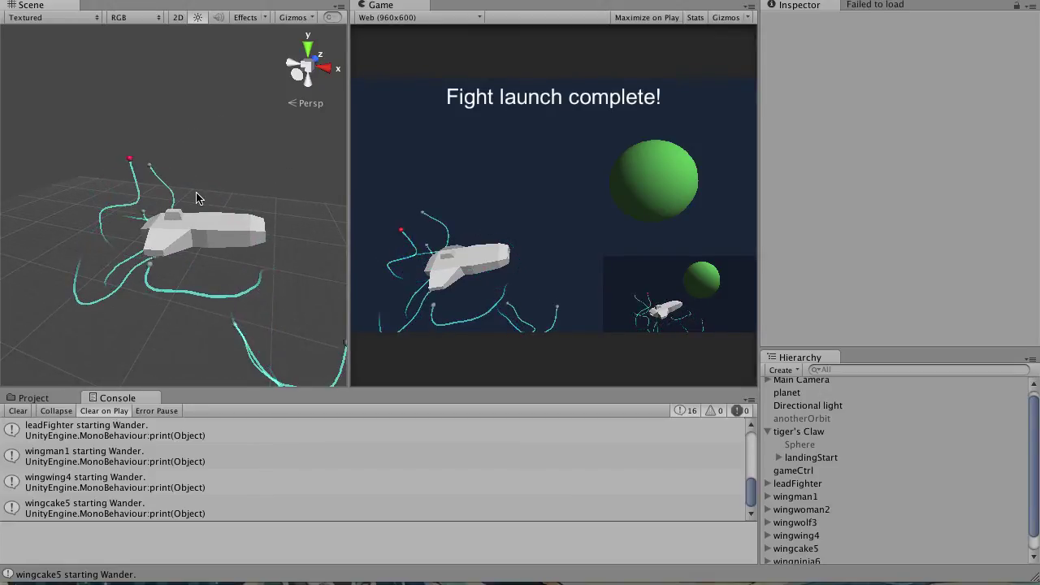
left_click_drag(160, 273, 142, 306, "alt")
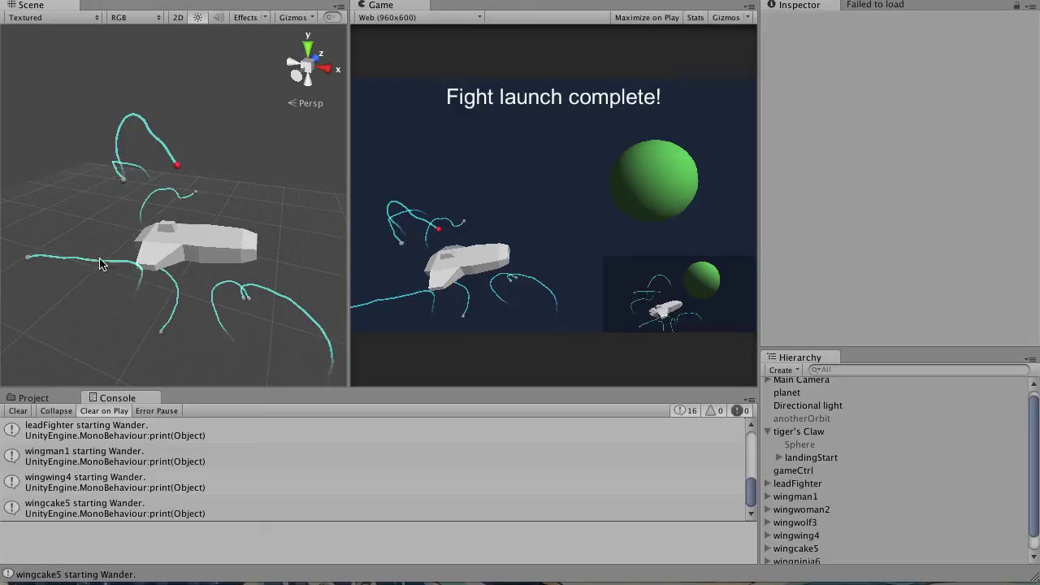
left_click_drag(99, 263, 212, 182, "alt")
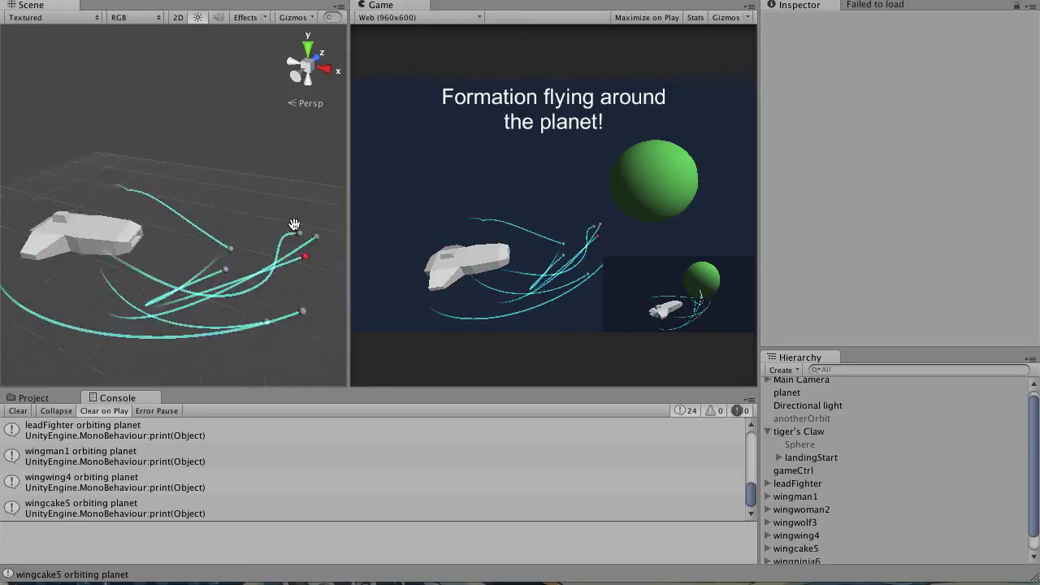
Step: Orbit and zoom the Scene view onto the planet and the formation circling it
left_click_drag(295, 224, 135, 320, "alt")
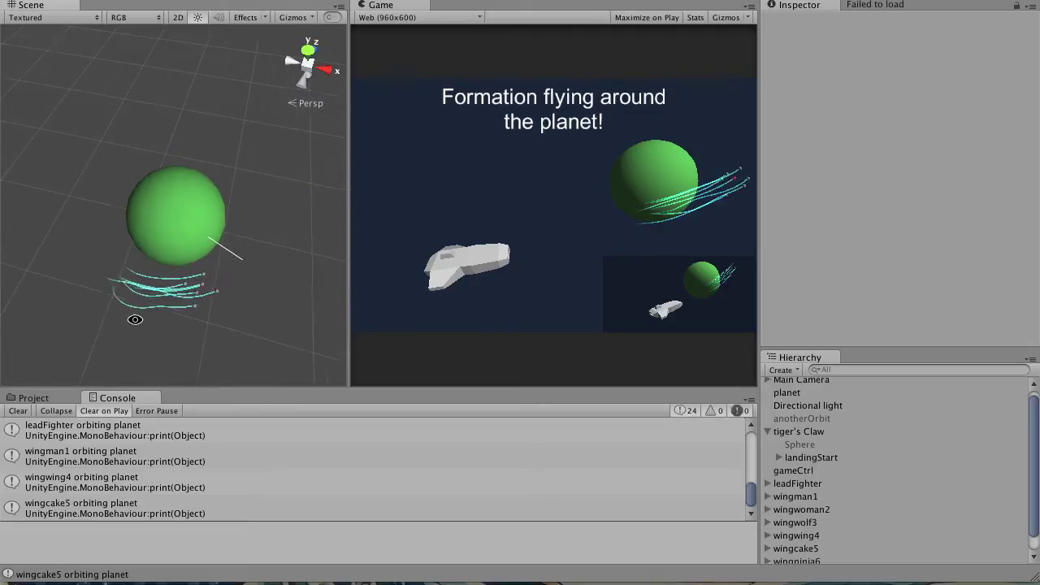
scroll(169, 301, "up", 2)
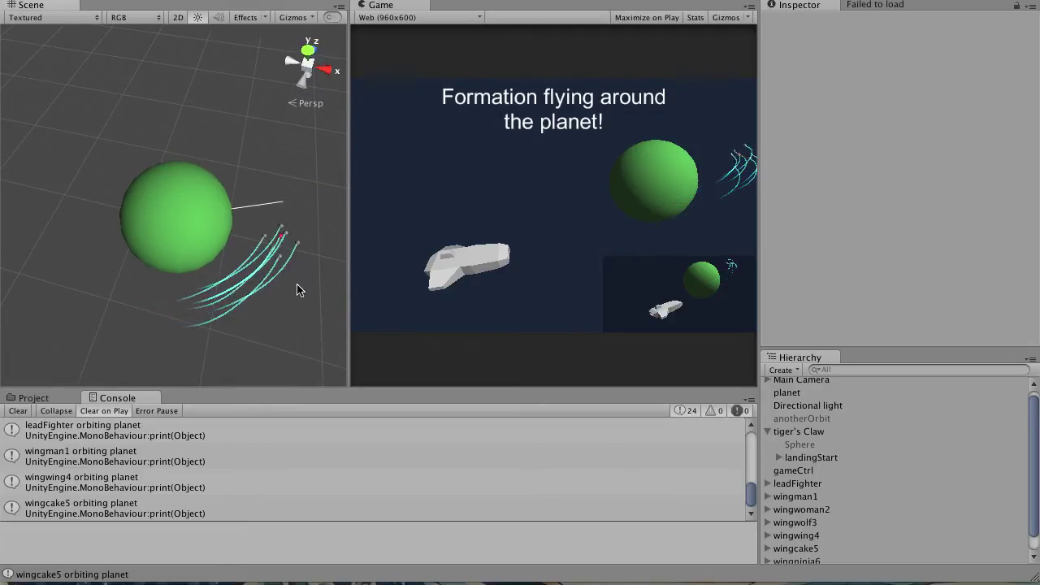
scroll(870, 430, "down", 1)
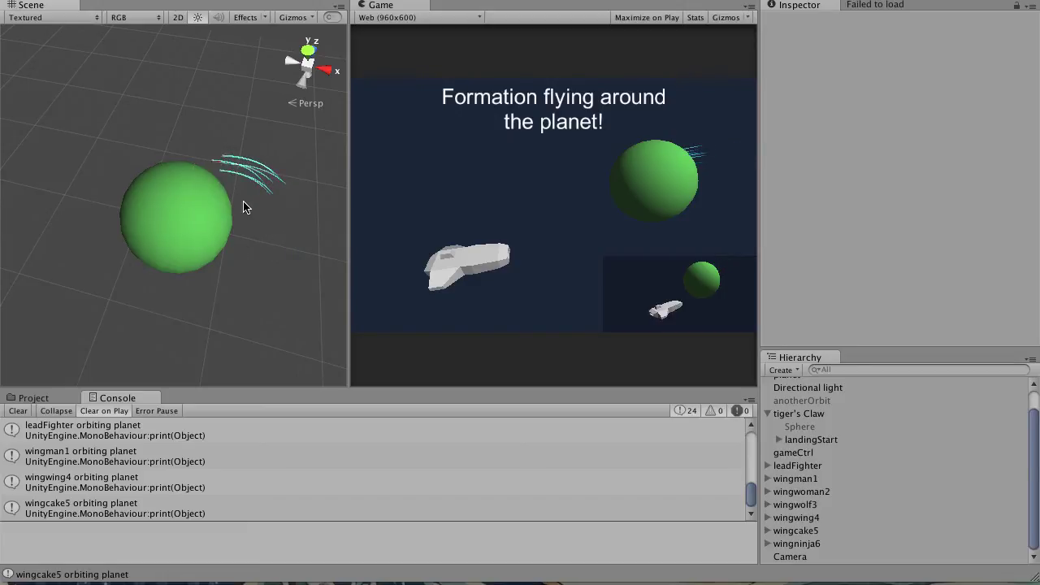
left_click_drag(244, 207, 369, 273, "alt")
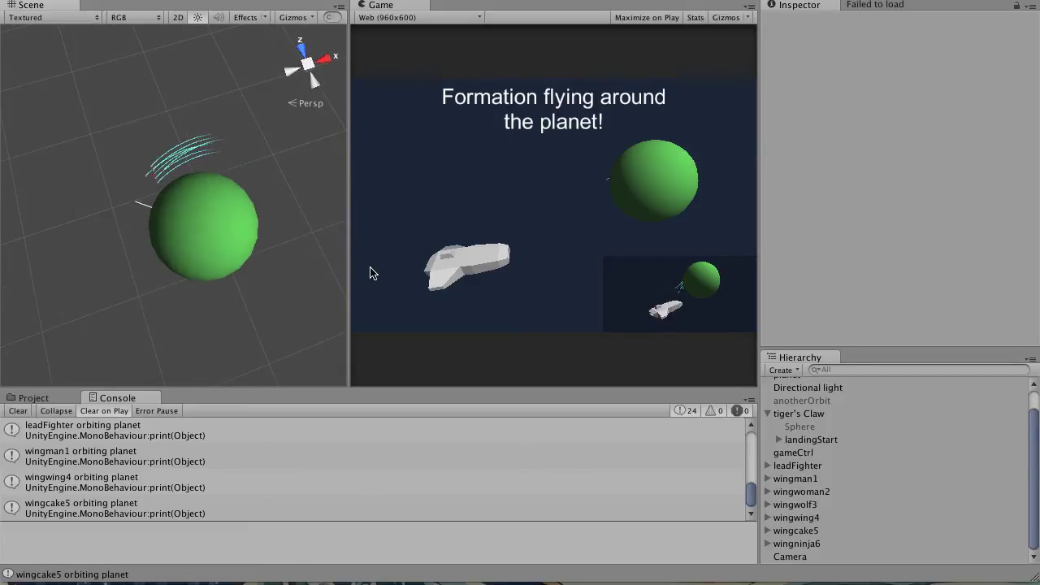
Step: Expand leadFighter in the Hierarchy, check the pos1, pos2 and pos3 slot Transforms, then deselect
left_click(767, 466)
scroll(867, 441, "down", 3)
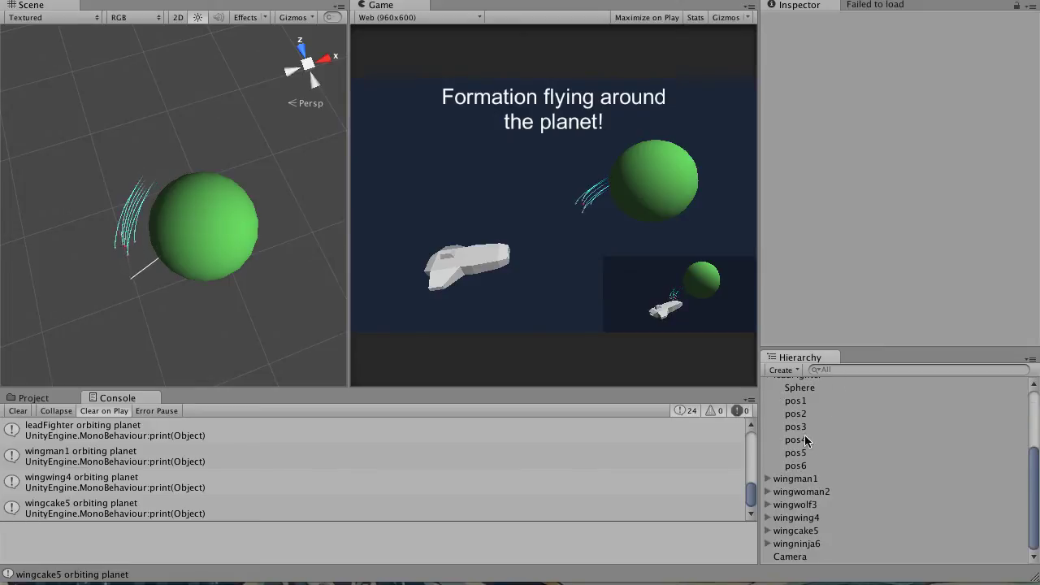
left_click(801, 403)
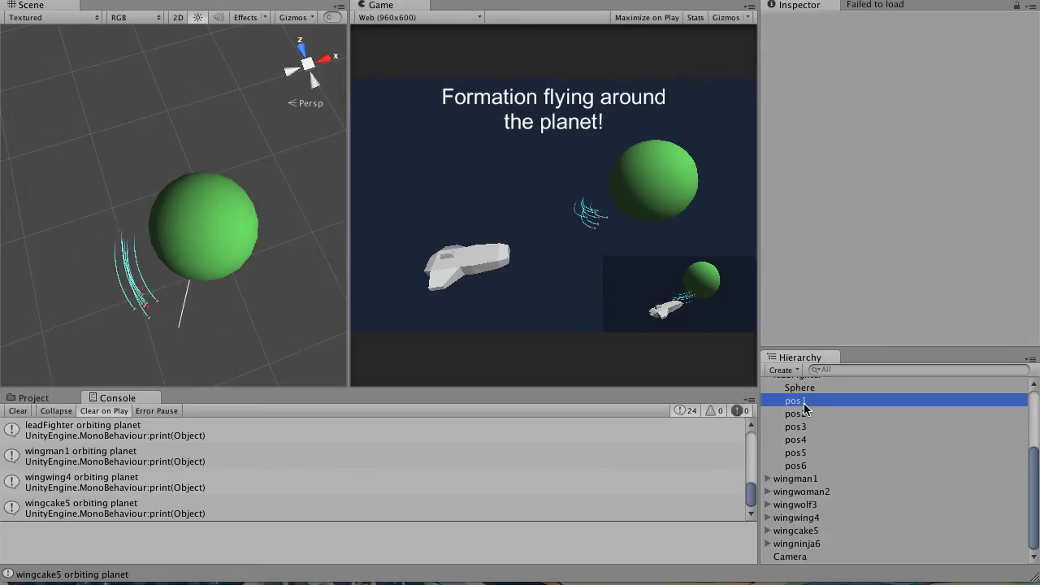
left_click(798, 414)
left_click(801, 426)
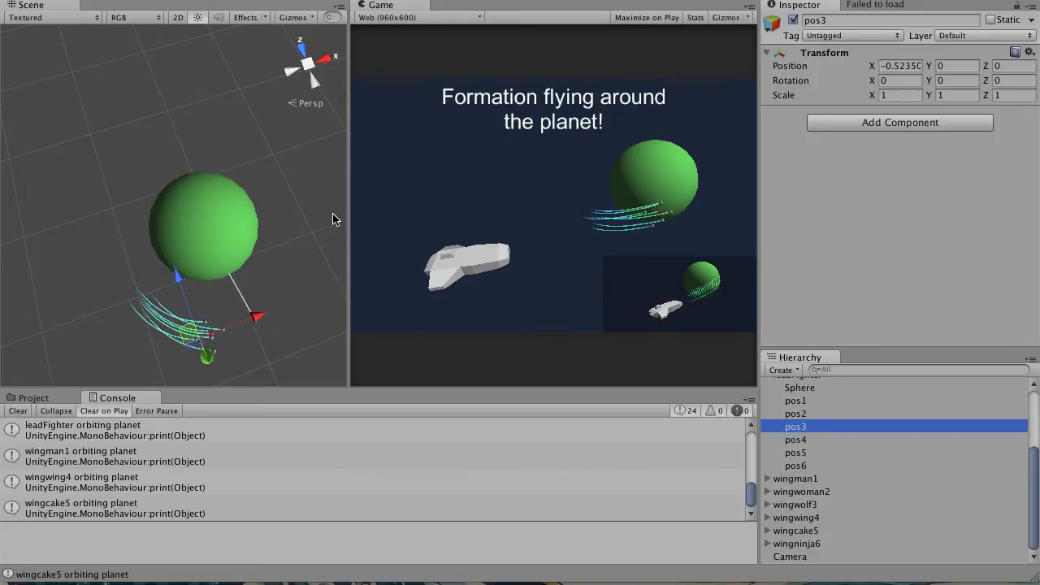
left_click(317, 188)
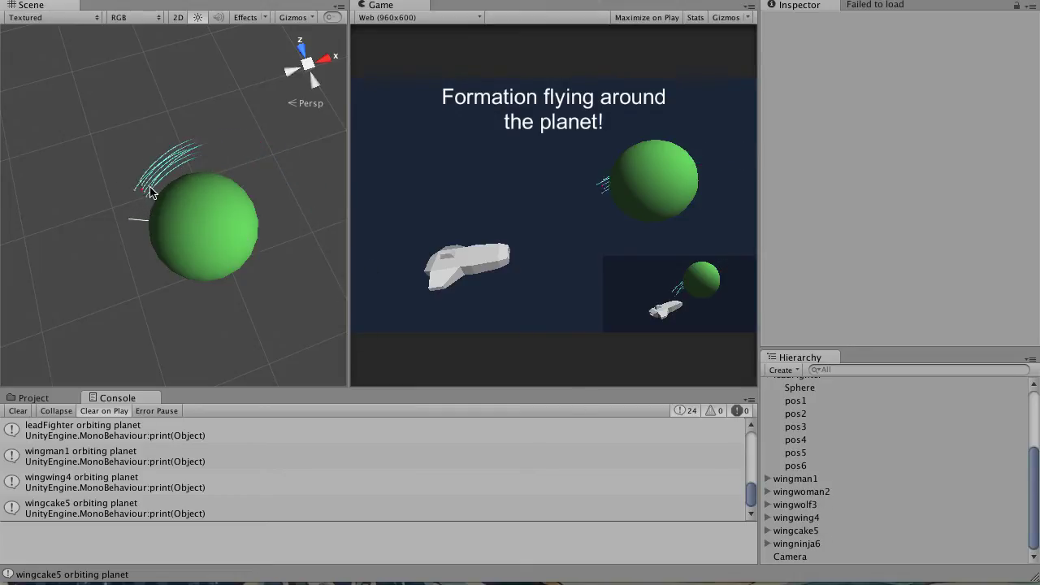
Step: Orbit the Scene camera around the planet to follow the formation from several angles
left_click_drag(104, 297, 355, 162, "alt")
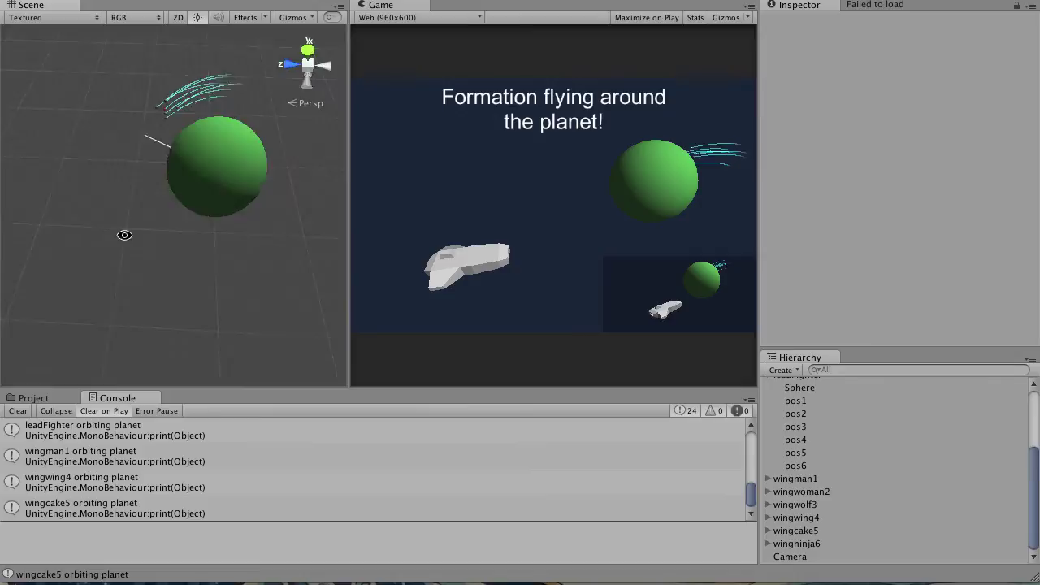
left_click_drag(124, 235, 90, 228, "alt")
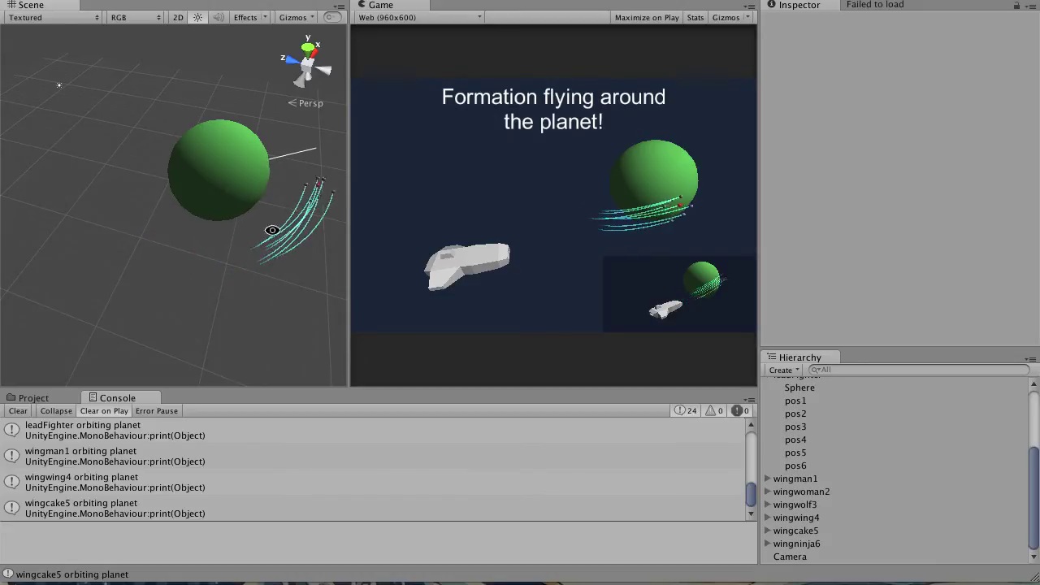
left_click_drag(272, 227, 244, 235, "alt")
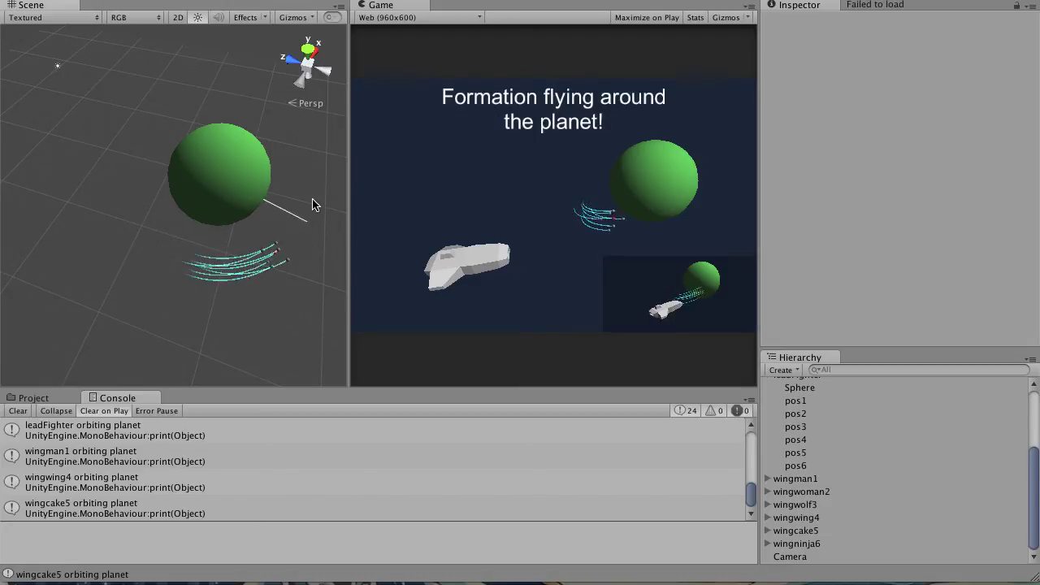
left_click_drag(264, 245, 208, 249, "alt")
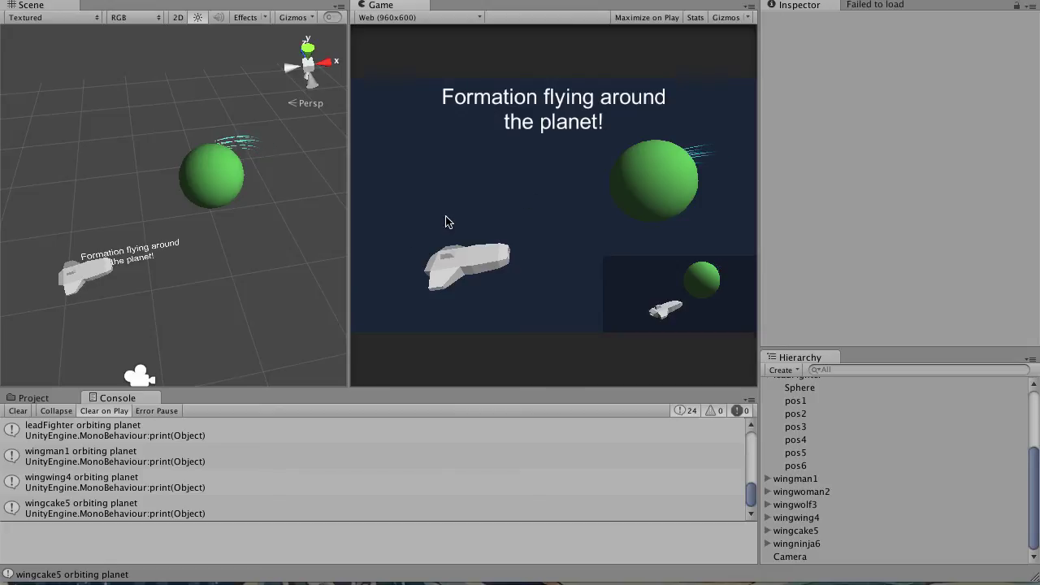
Step: Orbit the Scene view upright with Y up and zoom in on the planet to watch the fighters
left_click_drag(270, 183, 205, 262, "alt")
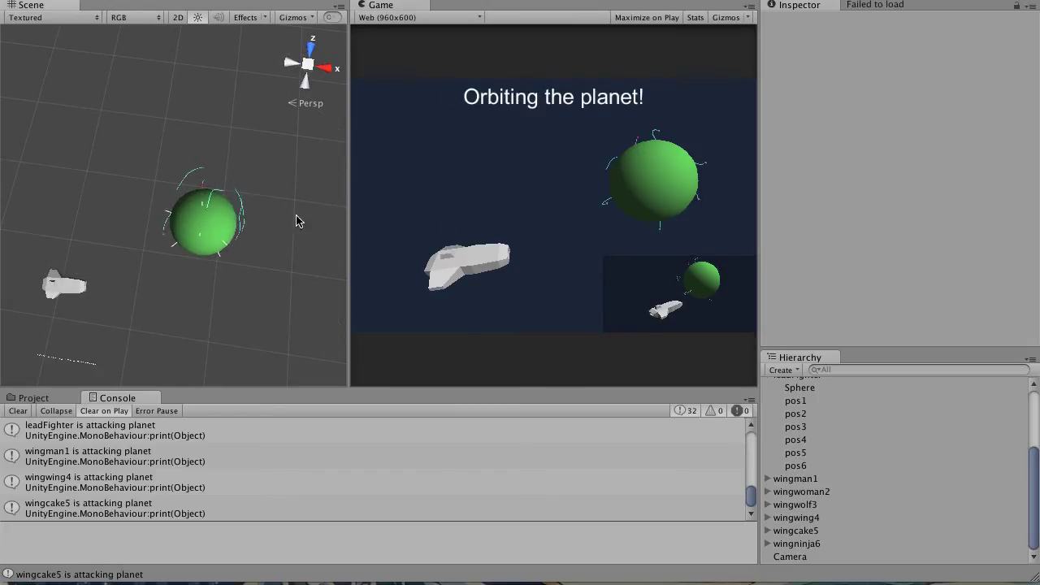
left_click_drag(297, 221, 238, 221, "alt")
right_click_drag(190, 194, 657, 116, "alt")
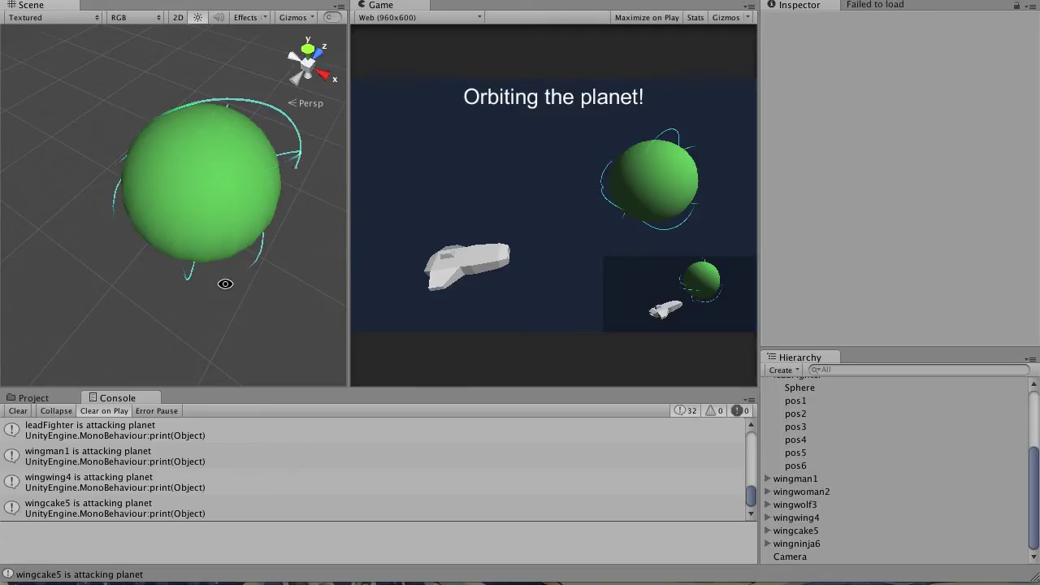
left_click_drag(225, 284, 195, 179, "alt")
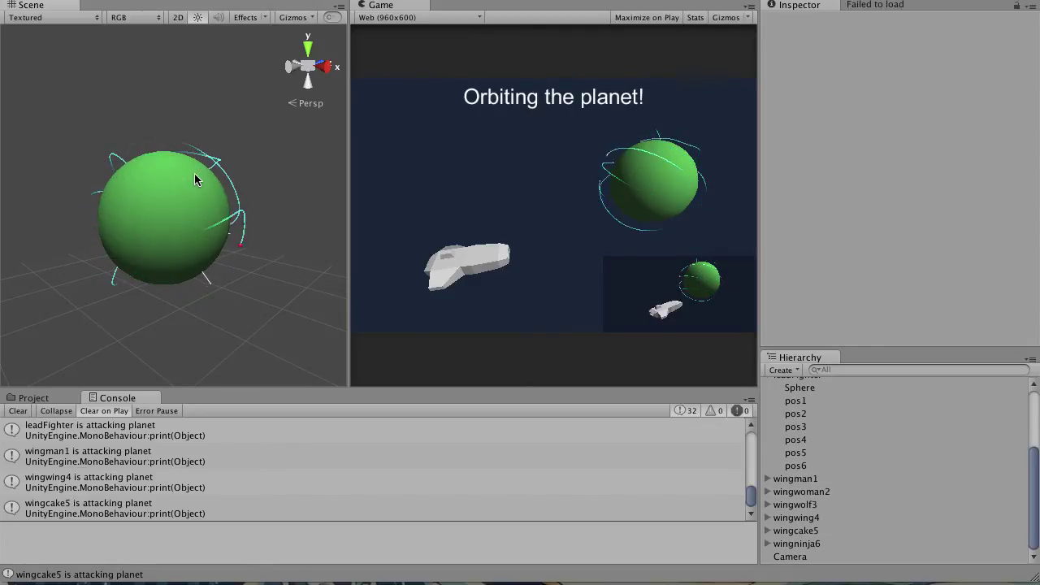
left_click_drag(195, 173, 285, 186, "alt")
Step: Orbit and zoom the Scene camera to frame the whole planet and the fighters' orbit trails
right_click_drag(285, 186, 225, 179, "alt")
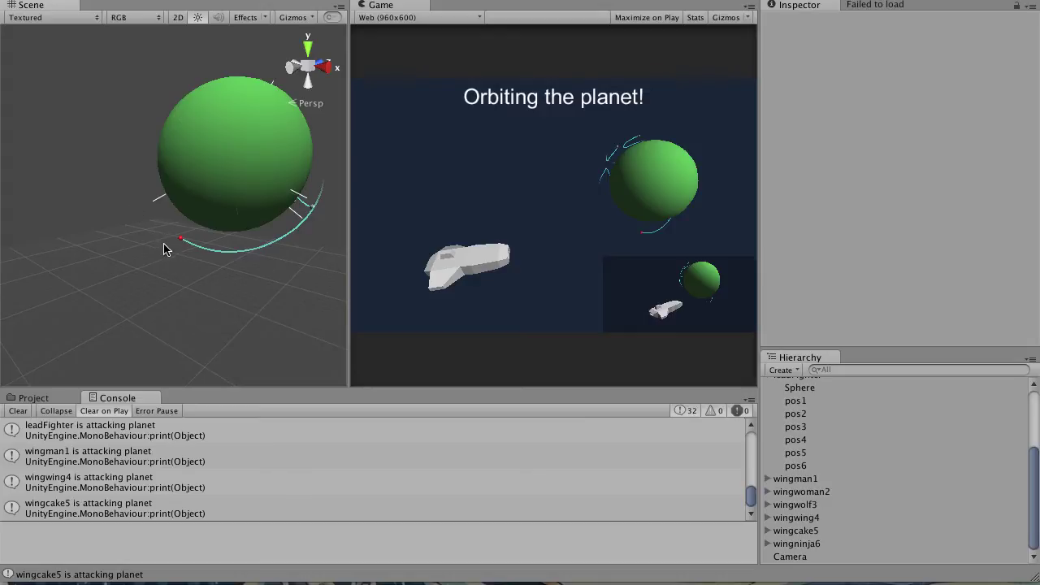
right_click_drag(163, 249, 179, 229, "alt")
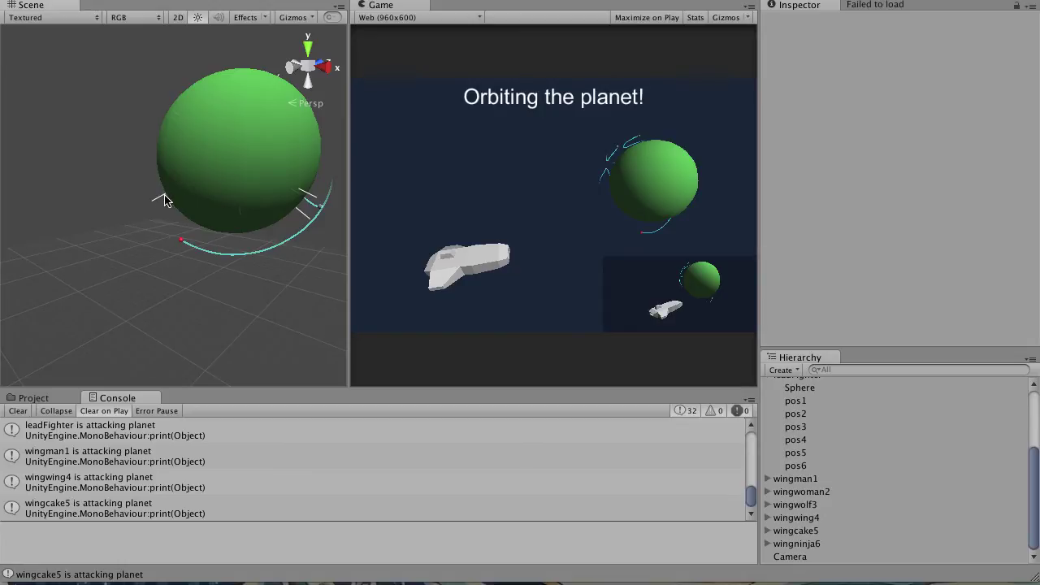
left_click_drag(158, 211, 195, 219, "alt")
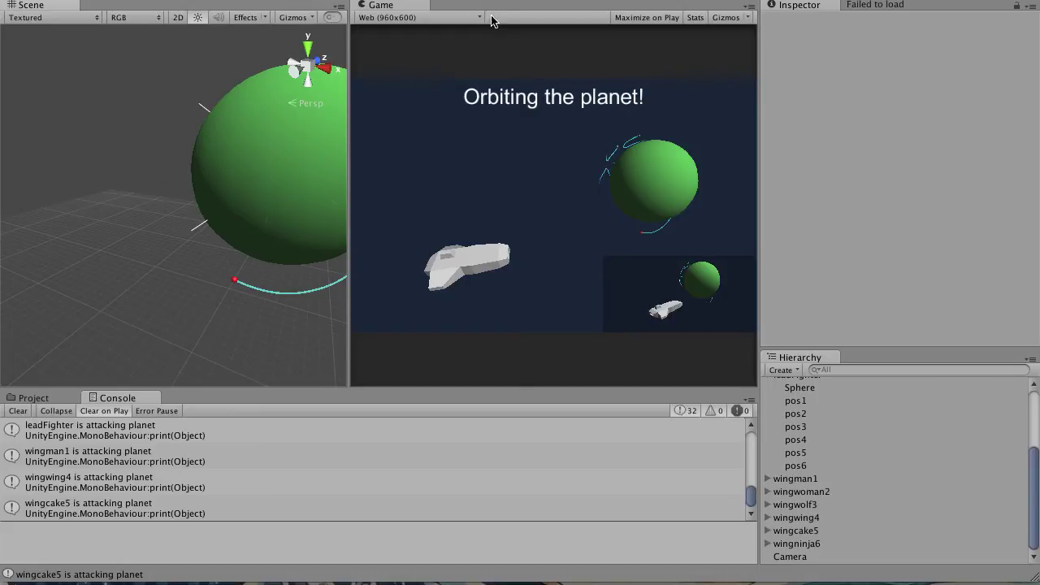
Step: Zoom out to the whole planet, then orbit and zoom back in on the planet and ship
scroll(231, 258, "down", 5)
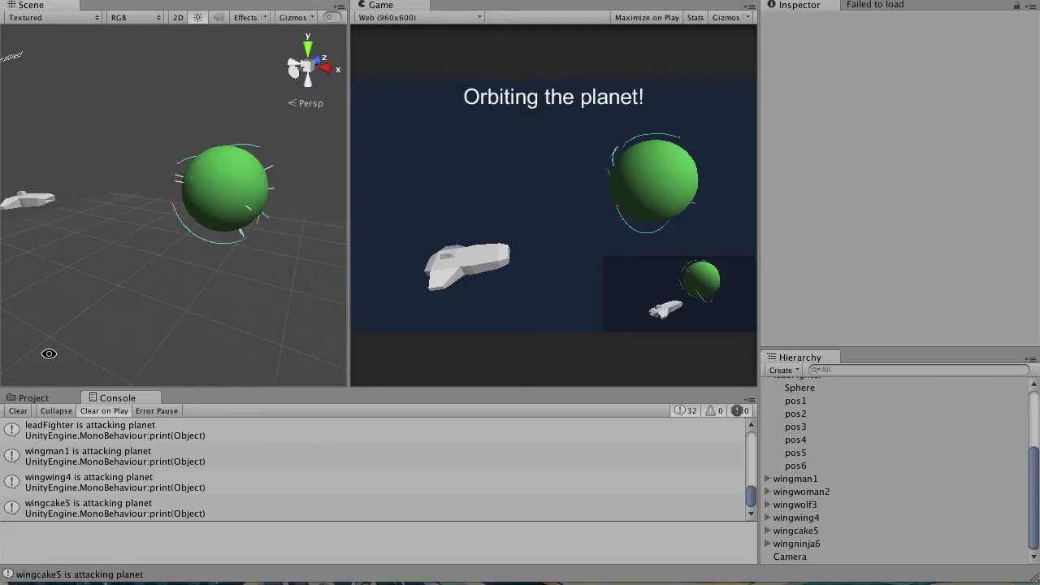
middle_click_drag(157, 301, 102, 298)
scroll(102, 304, "up", 5)
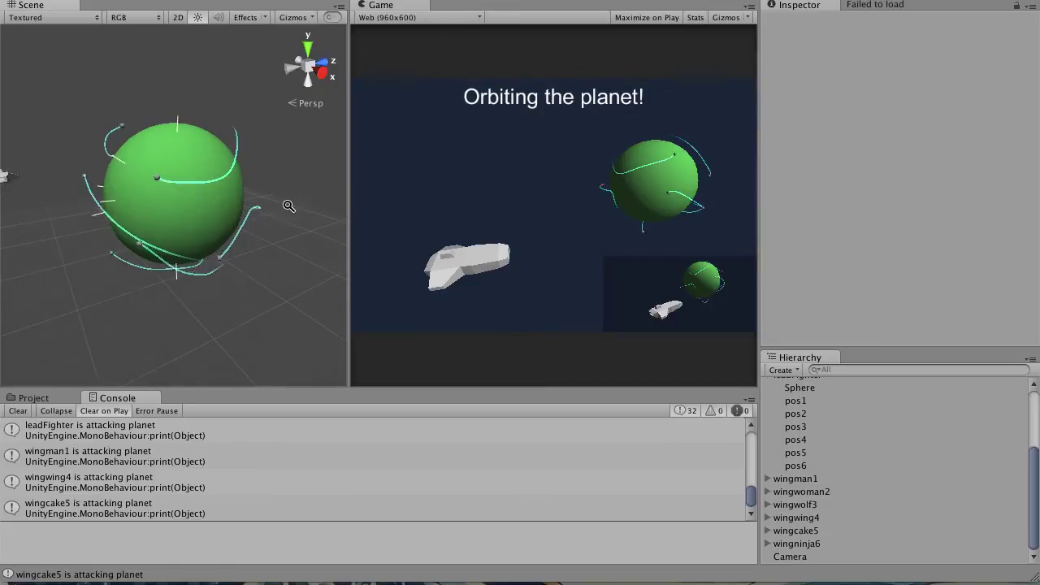
left_click_drag(195, 301, 249, 261, "alt")
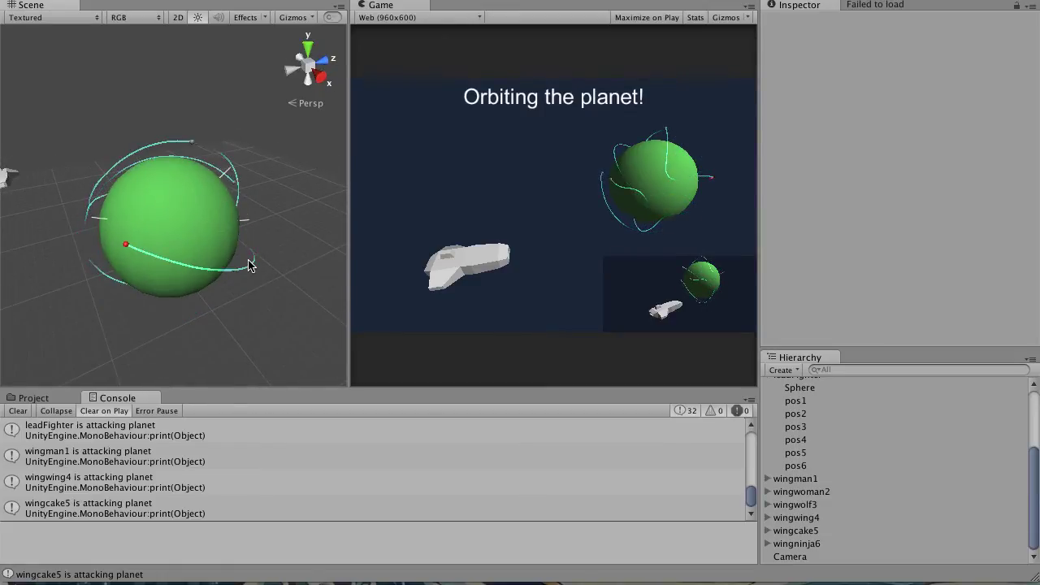
left_click_drag(249, 263, 264, 84, "alt")
right_click_drag(264, 83, 132, 262, "alt")
left_click_drag(133, 263, 129, 307, "alt")
right_click_drag(129, 307, 479, 155, "alt")
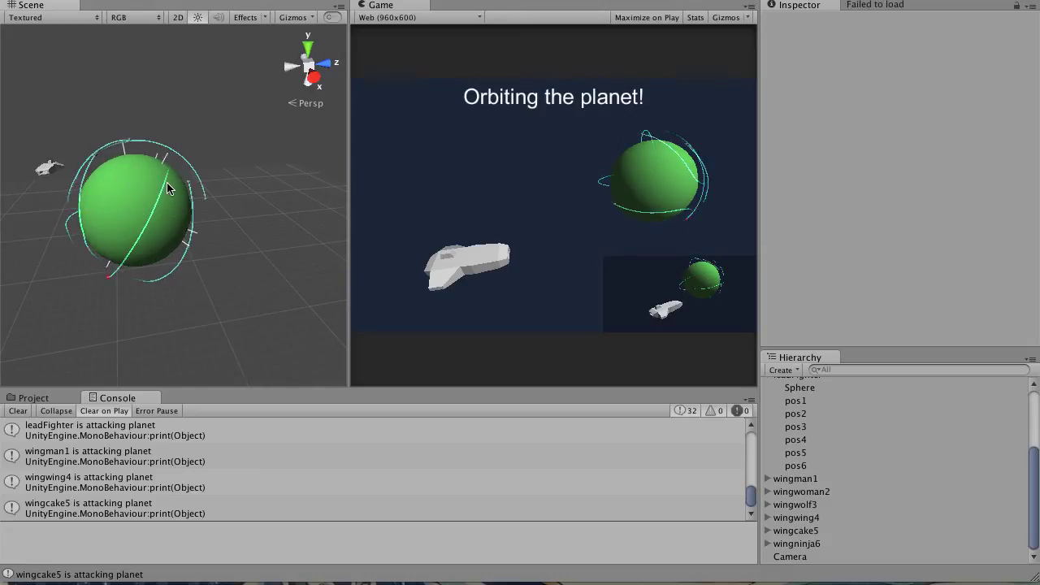
right_click_drag(216, 200, 260, 195, "alt")
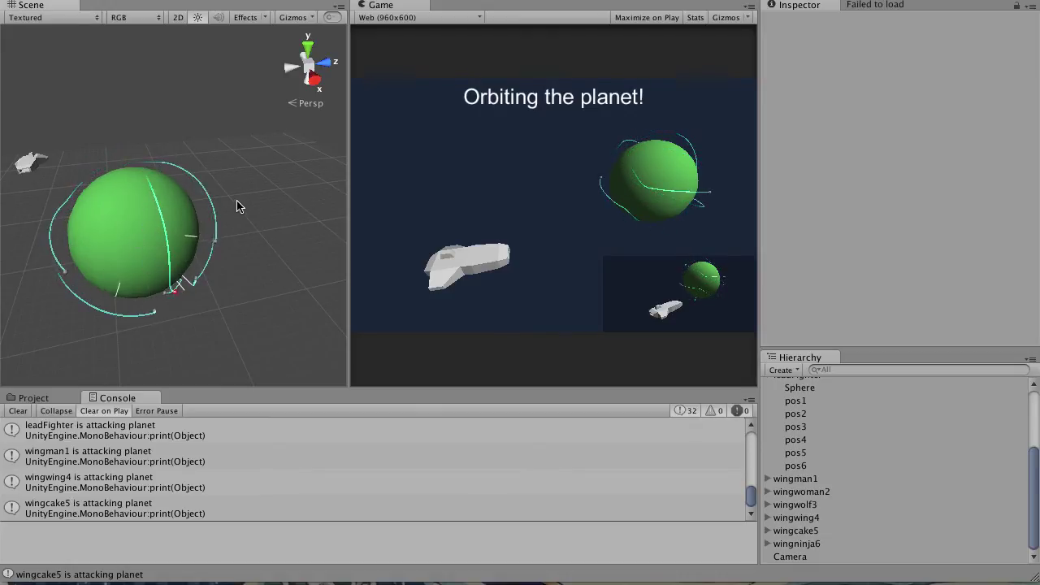
Step: Pan and orbit the Scene view closer to the planet, bringing the grid back into view
scroll(253, 170, "down", 5)
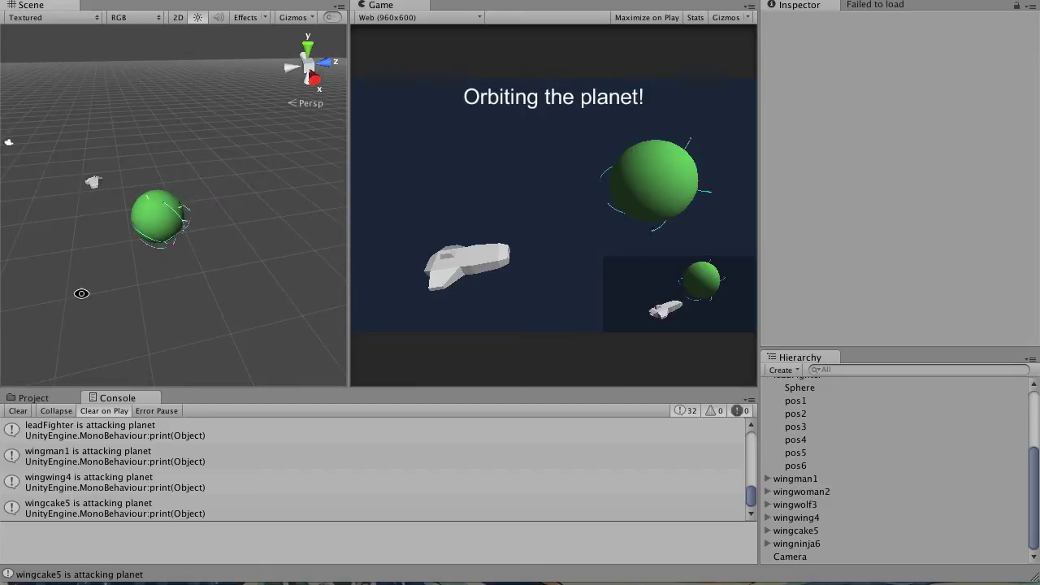
middle_click_drag(92, 287, 206, 273)
left_click_drag(206, 274, 284, 309, "alt")
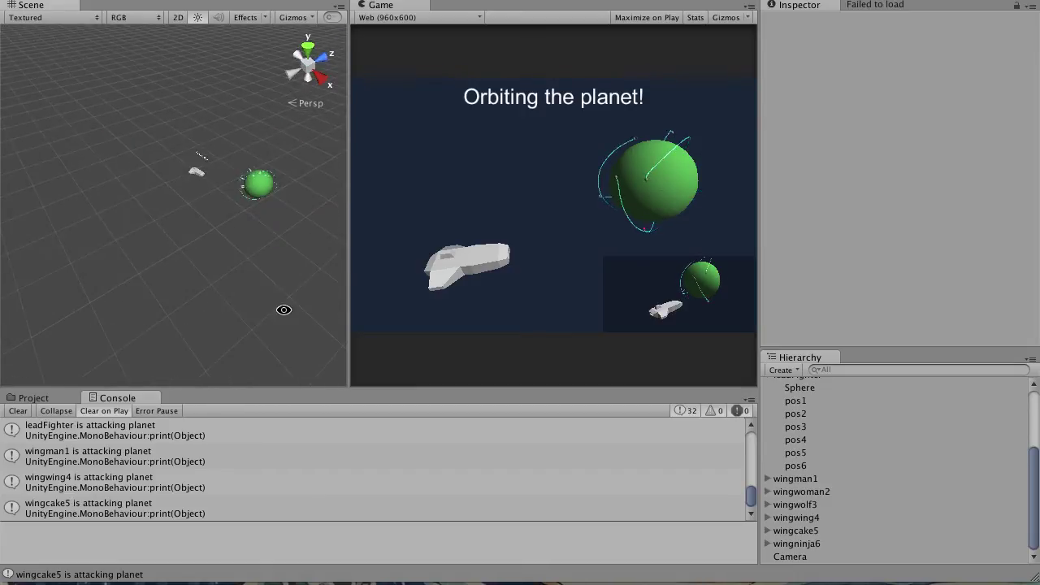
right_click_drag(284, 308, 546, 101, "alt")
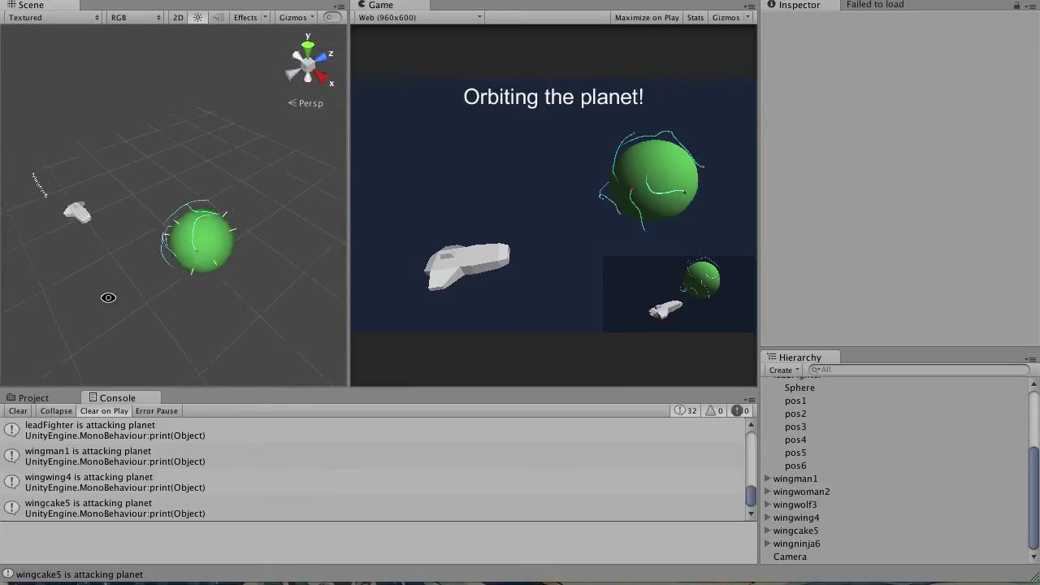
left_click_drag(107, 297, 418, 232, "alt")
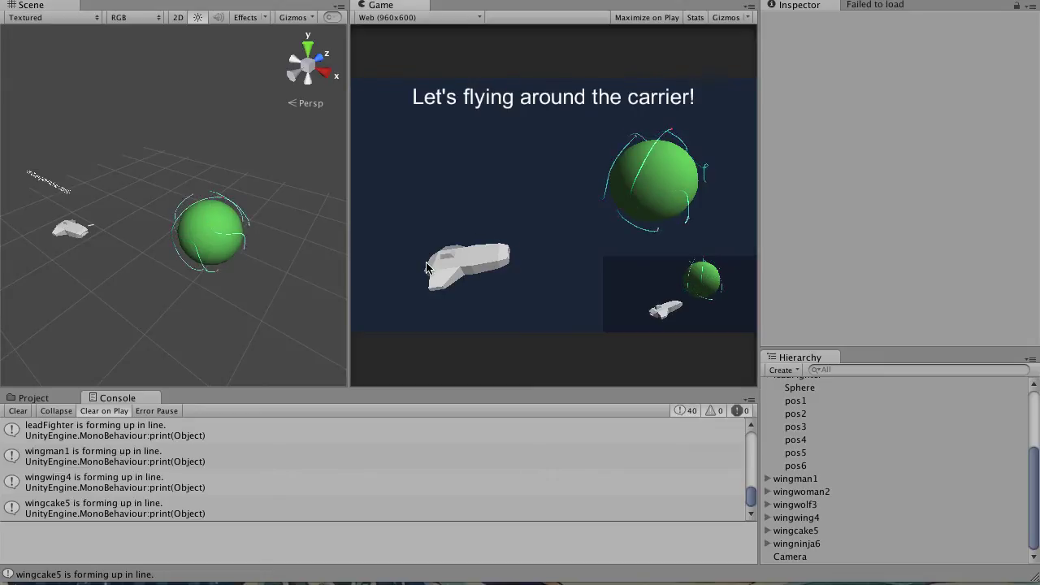
Step: Zoom in and orbit the Scene view to a front-on angle following the ship around the carrier
mouse_move(162, 298)
left_mouse_down("alt")
mouse_move(142, 279)
mouse_move(190, 262)
mouse_move(176, 289)
left_mouse_up("alt")
right_click_drag(176, 288, 348, 190, "alt")
left_click_drag(135, 261, 272, 325, "alt")
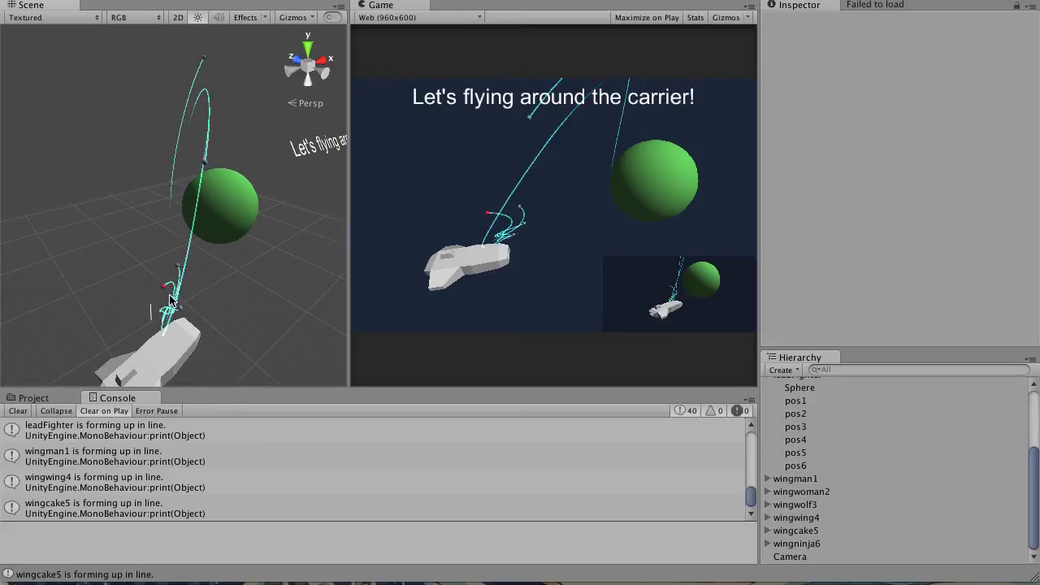
middle_click_drag(216, 312, 225, 225)
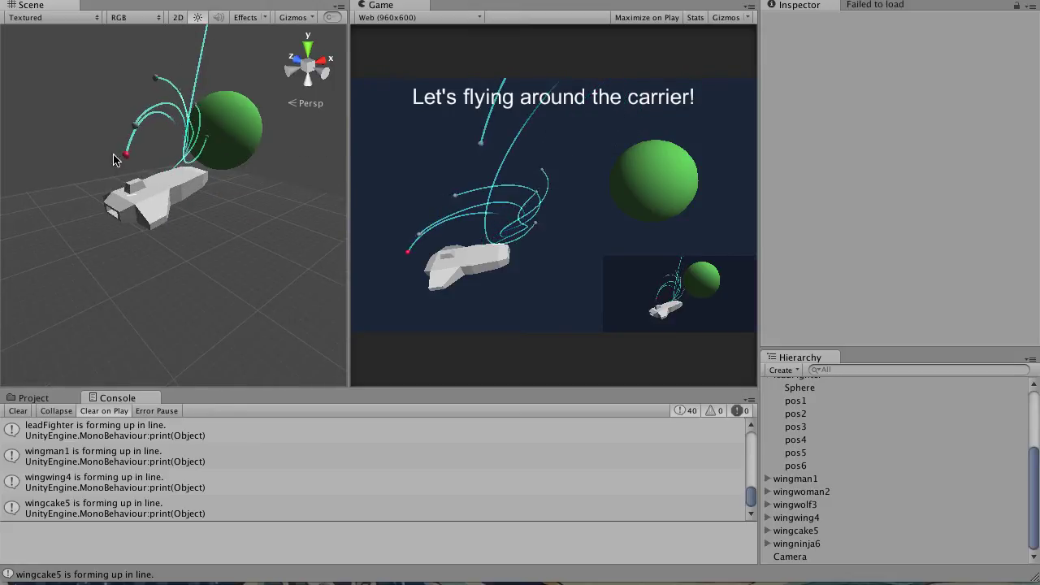
left_click_drag(152, 304, 214, 232, "alt")
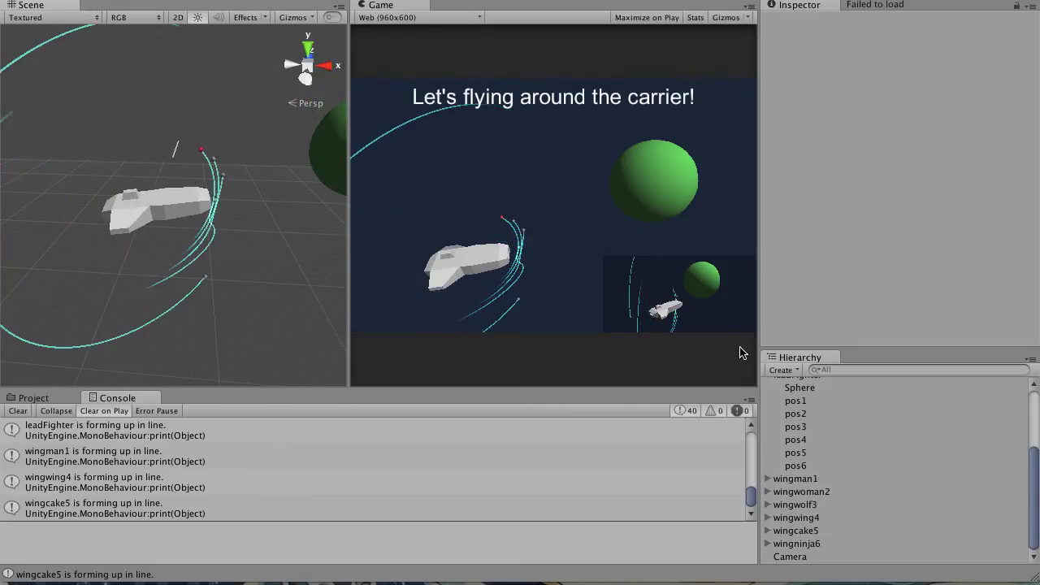
scroll(866, 455, "up", 5)
Step: Inspect leadFighter, collapse the tiger's Claw and leadFighter foldouts, then select anotherOrbit
left_click(772, 491)
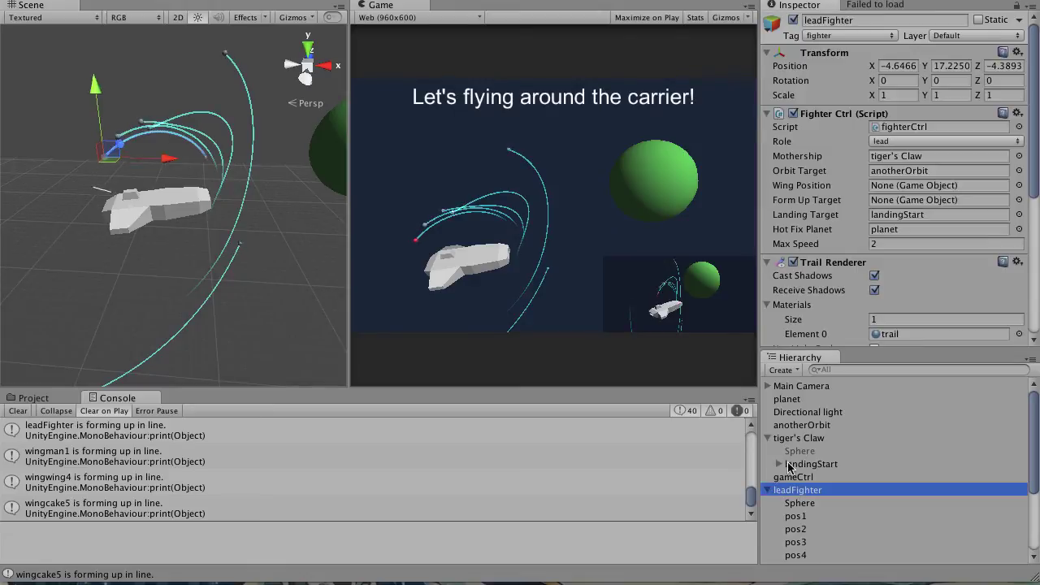
left_click(767, 439)
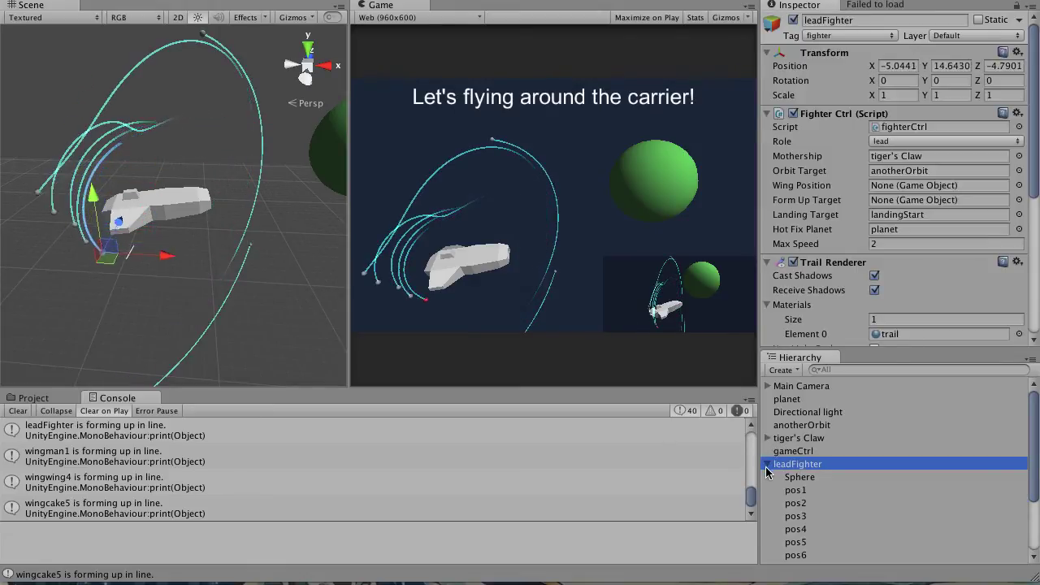
left_click(768, 464)
left_click(794, 425)
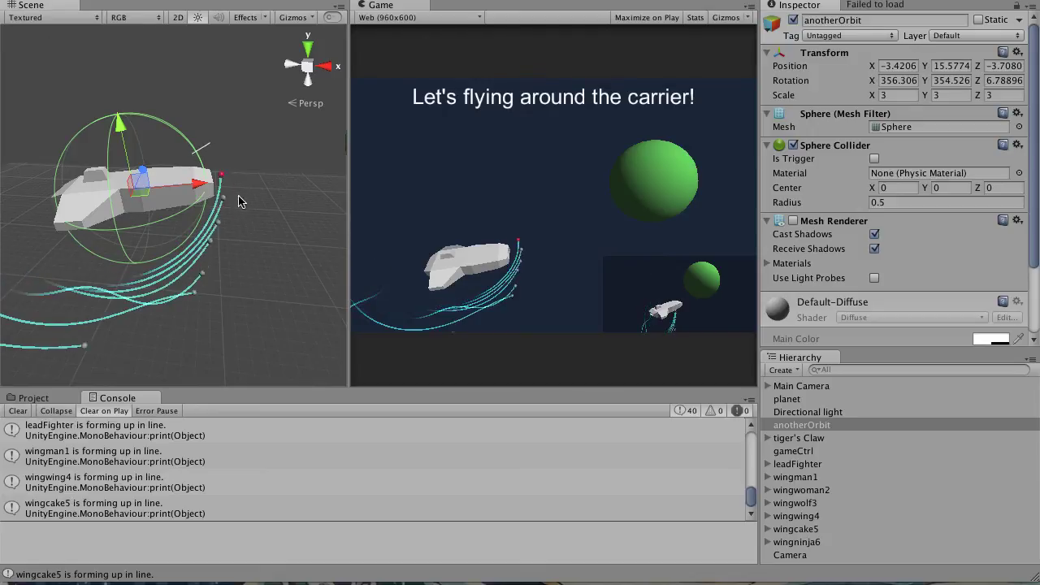
Step: Deselect everything, then zoom in on the ship and orbit around the formation trails
left_click(262, 162)
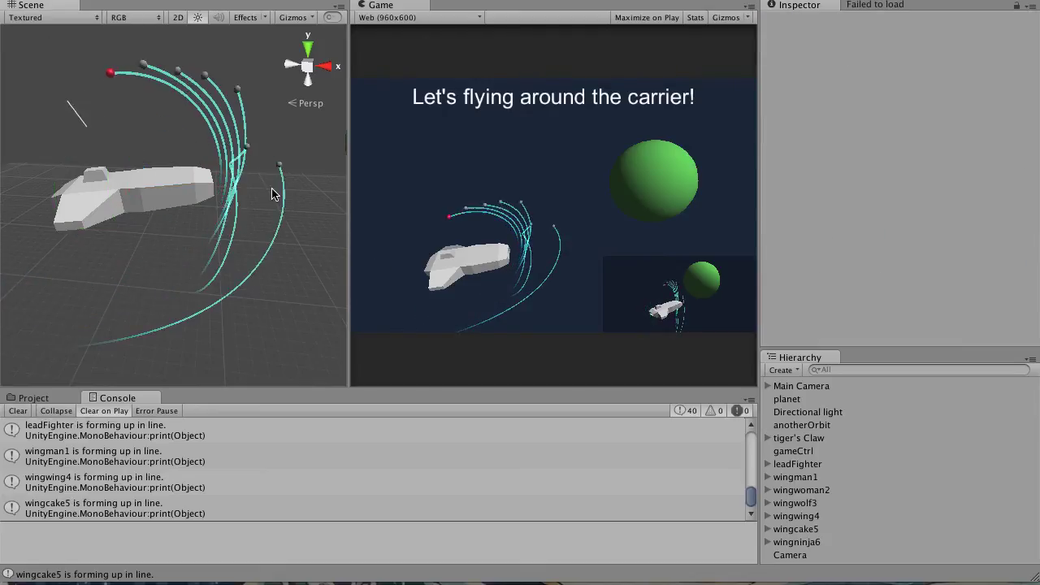
right_click_drag(209, 116, 144, 242, "alt")
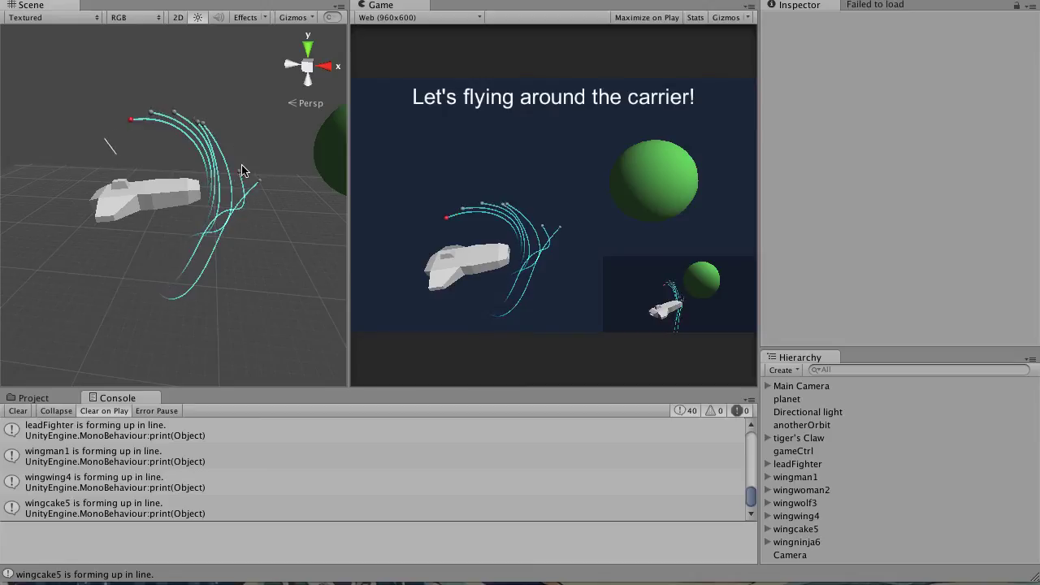
left_click_drag(210, 151, 152, 283, "alt")
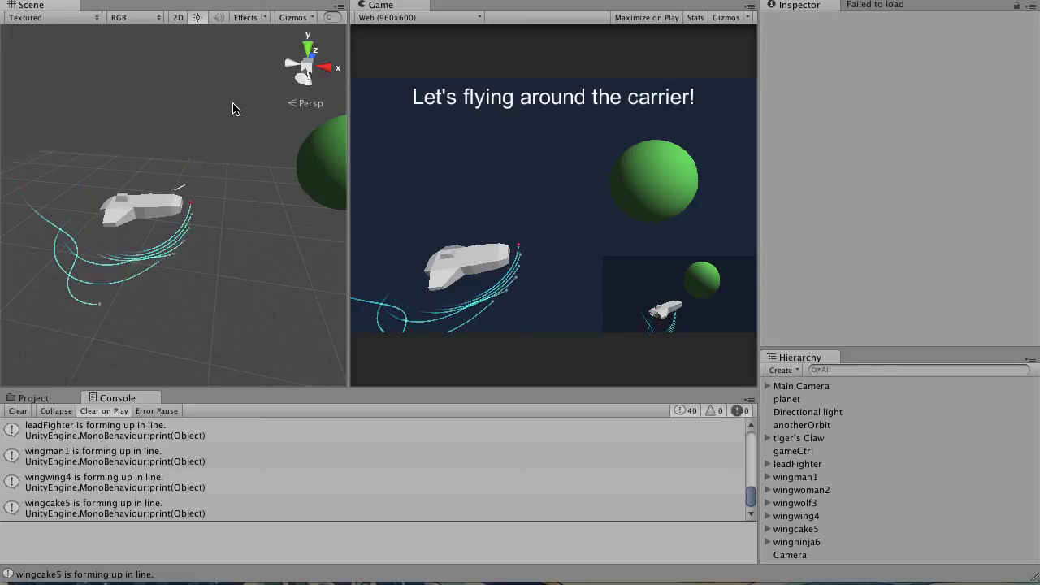
Step: Orbit, zoom out and pan the Scene view until the planet sits beside the formation
left_click_drag(233, 128, 251, 114, "alt")
right_click_drag(251, 115, 170, 184, "alt")
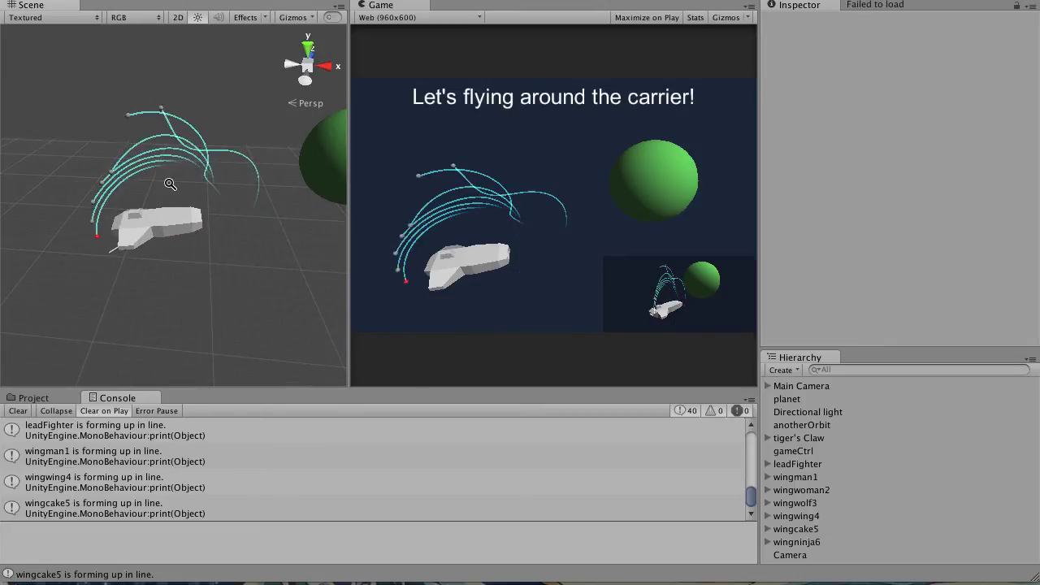
middle_click_drag(189, 229, 139, 258)
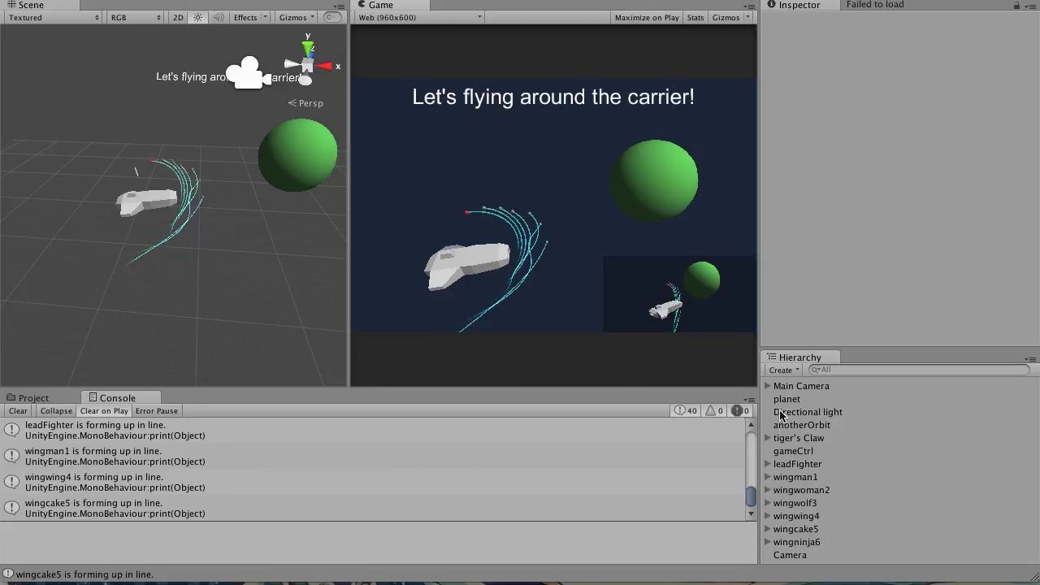
Step: Select tiger's Claw's landingStart child, then orbit and zoom the Scene view toward the ship
left_click(768, 439)
left_click(805, 464)
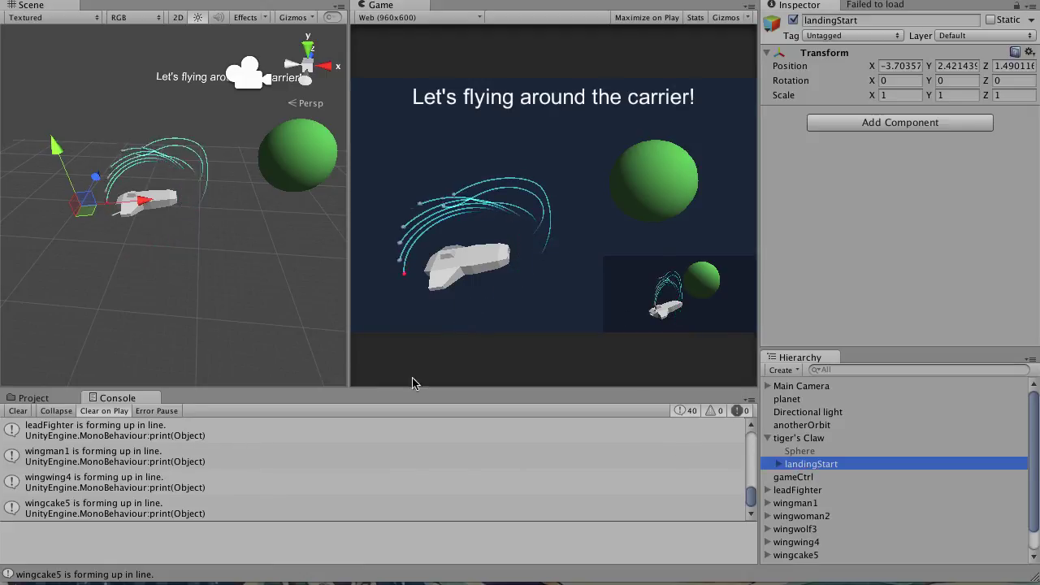
left_click_drag(229, 306, 144, 316, "alt")
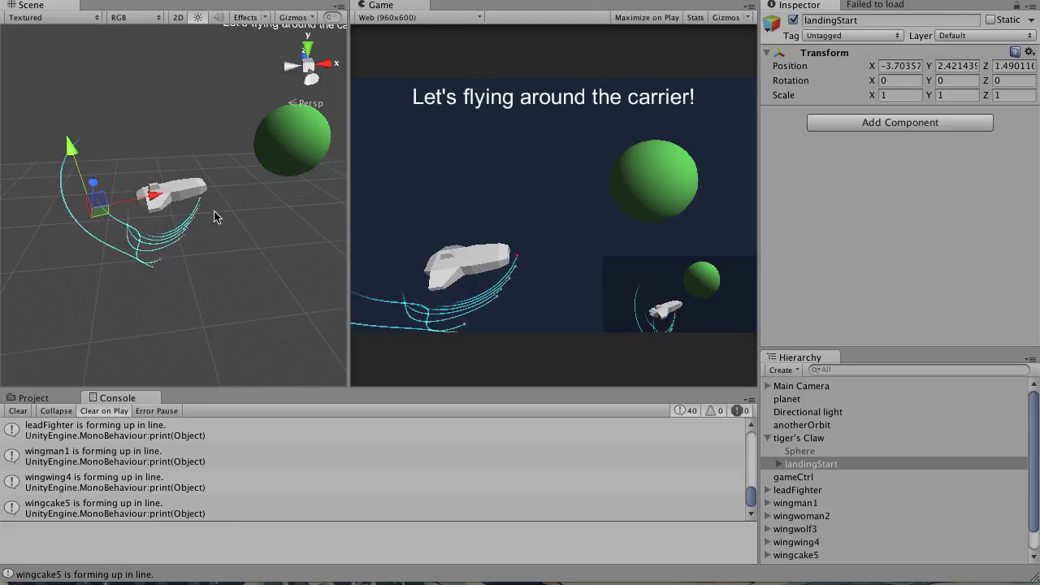
right_click_drag(197, 200, 484, 116, "alt")
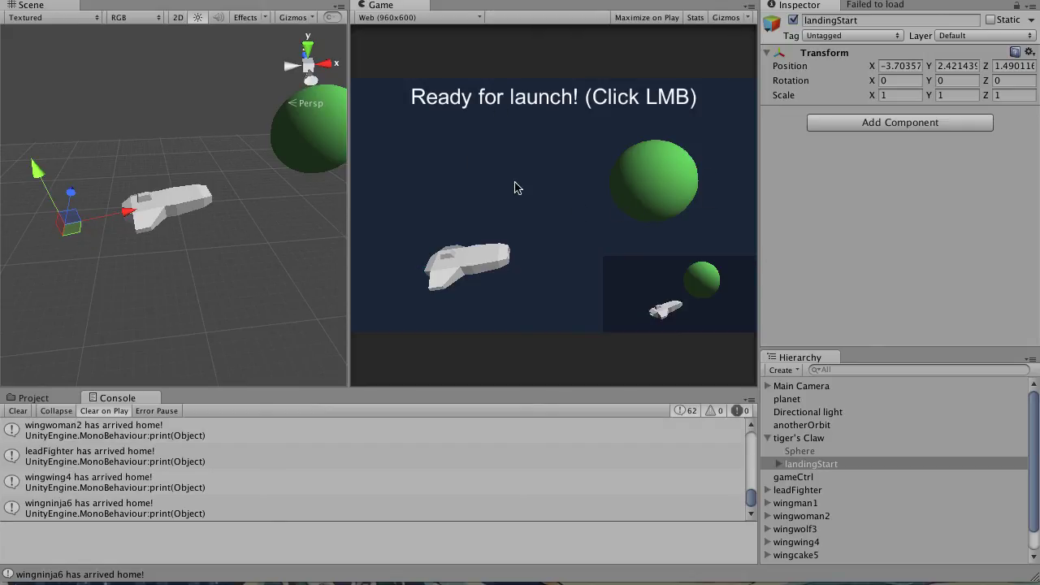
Step: Launch the fighters from the Game view, orbit to watch them wander, and deselect landingStart
left_click(546, 162)
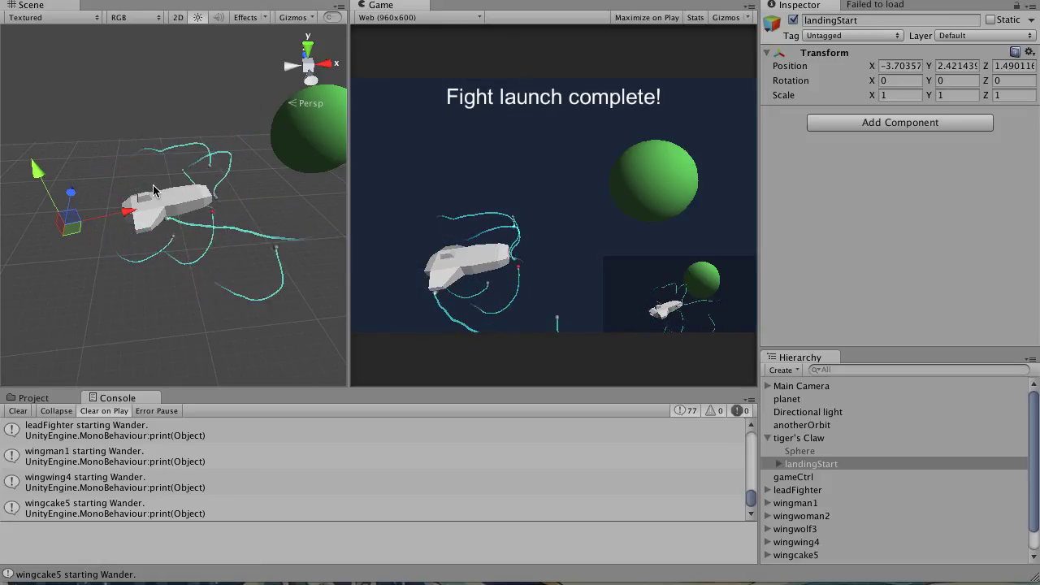
left_click_drag(153, 184, 270, 261, "alt")
left_click(271, 261)
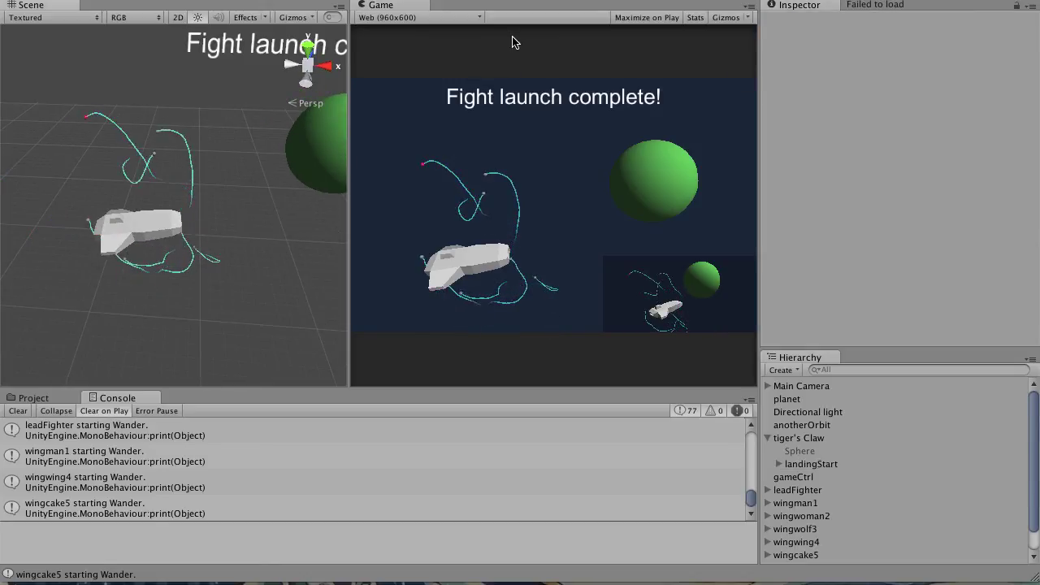